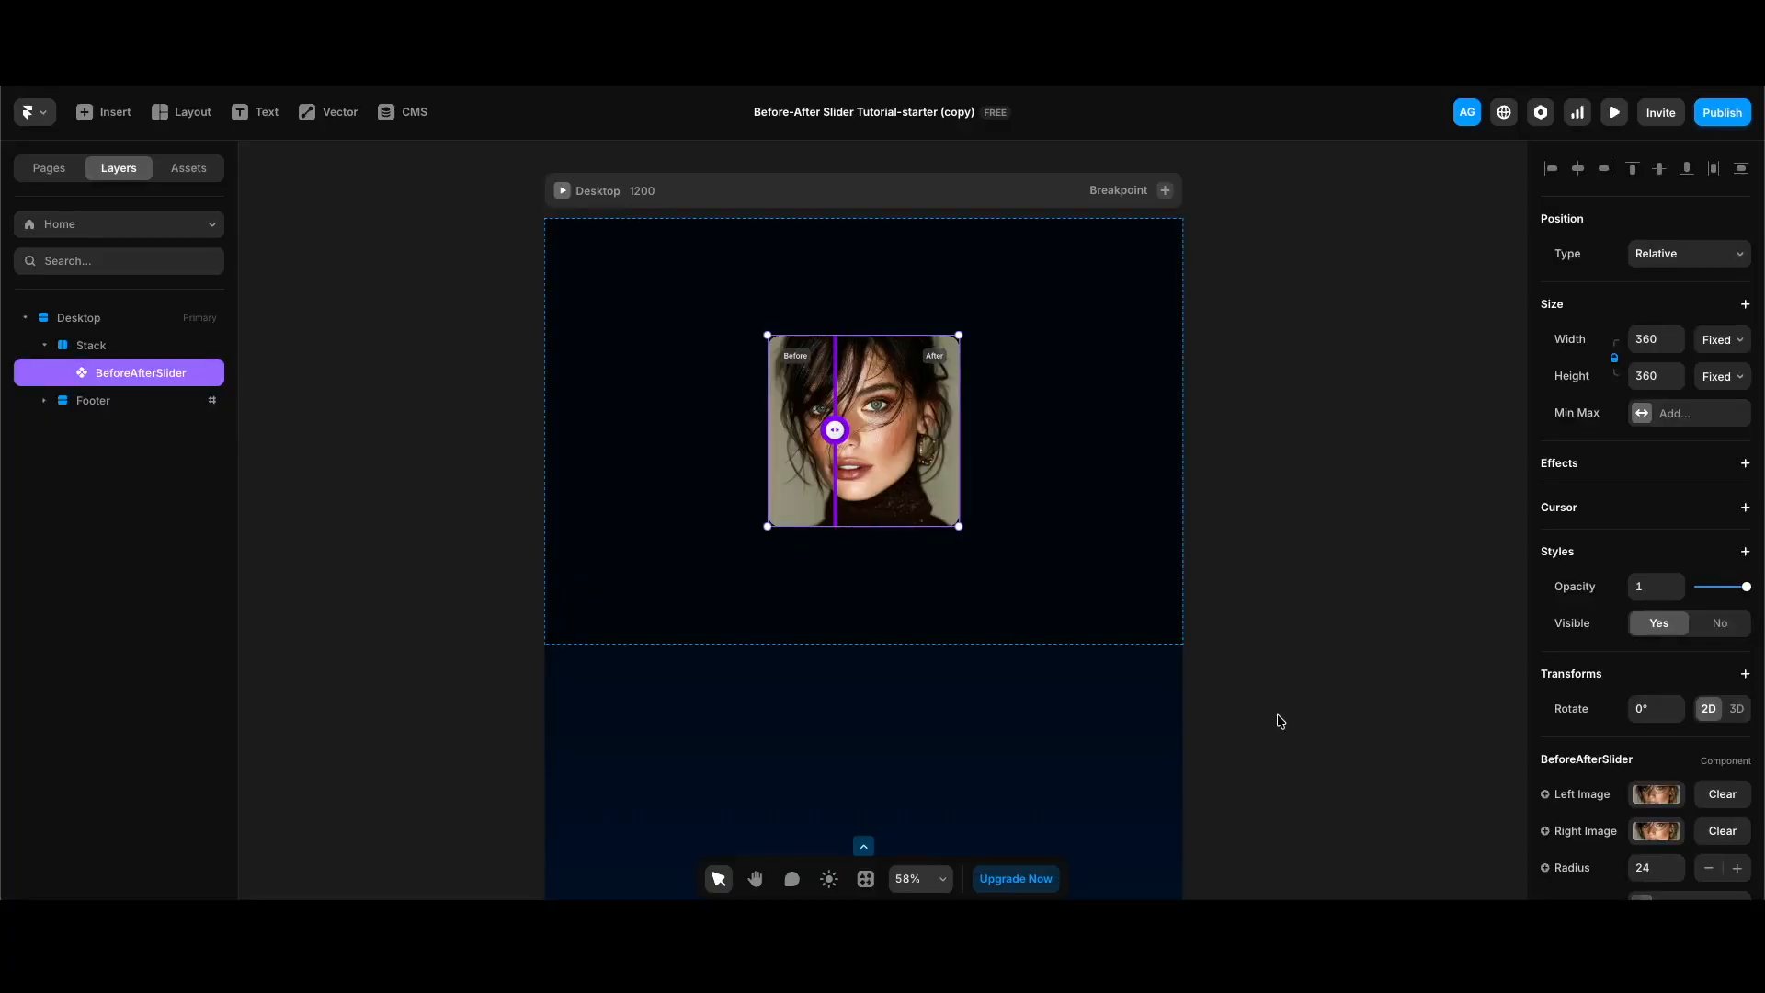
# Reorder the BeforeAfterSlider's labels so that After comes first and Before second
pyautogui.scroll(-3, 1618, 754)
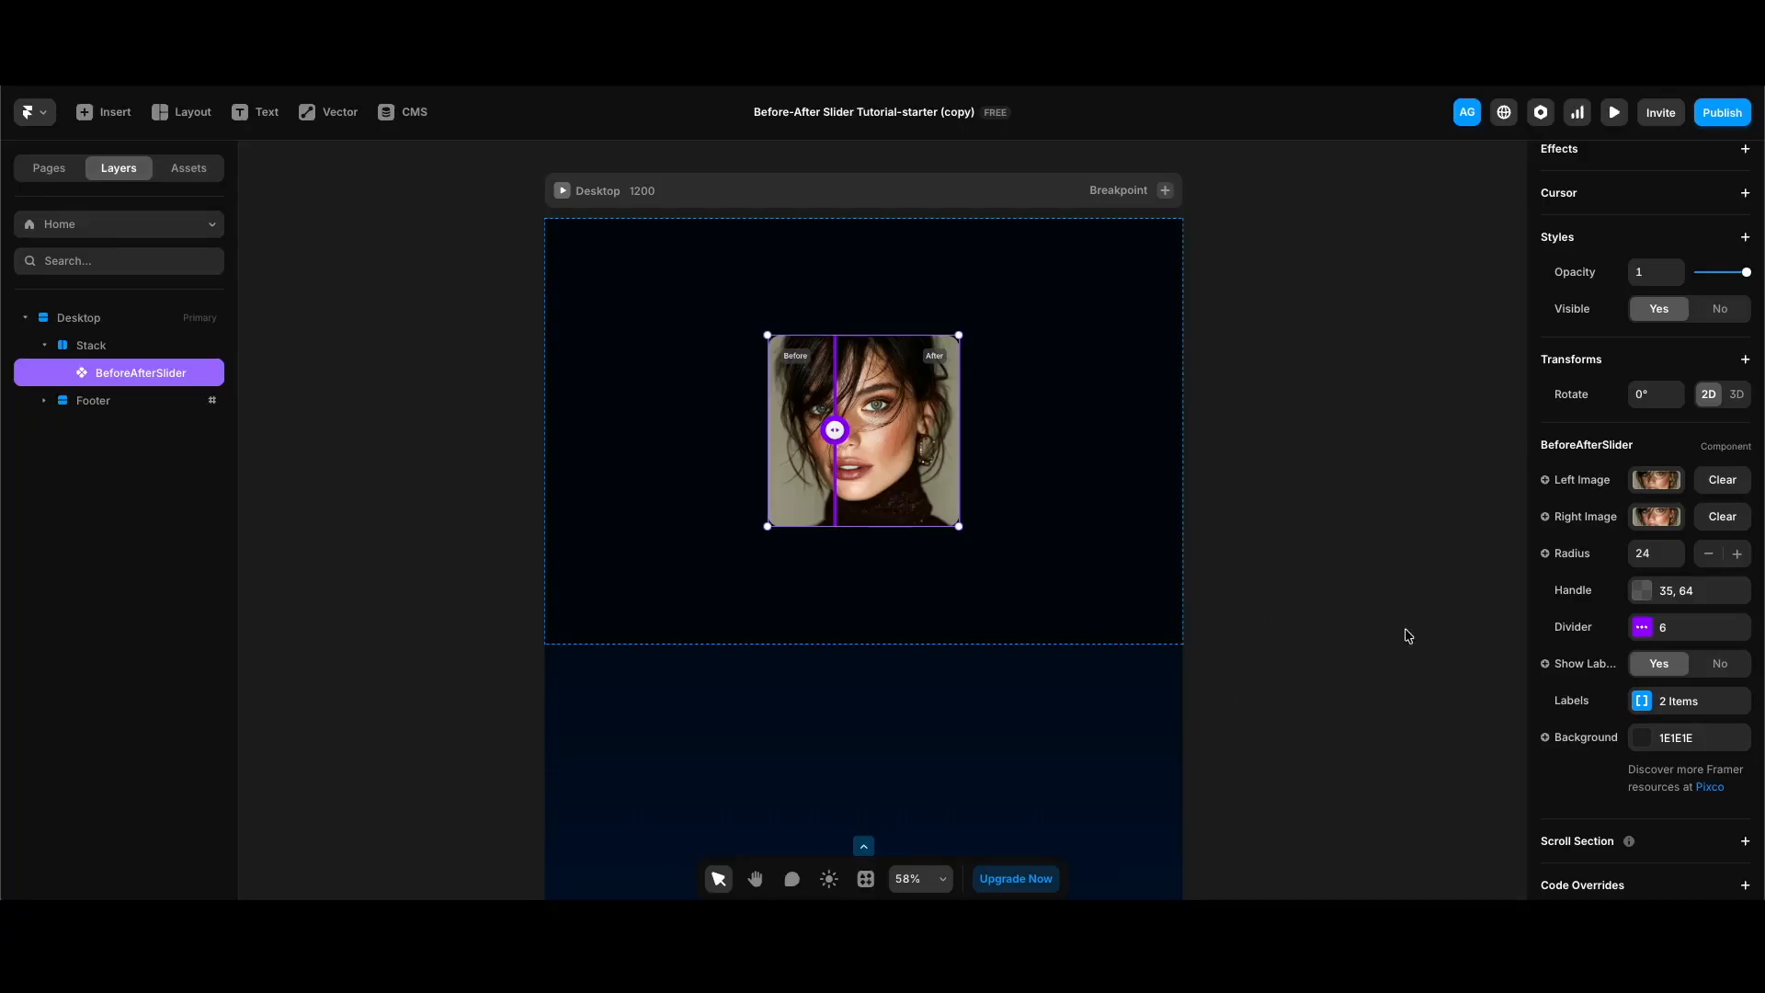
pyautogui.click(1664, 703)
pyautogui.moveTo(1363, 789); pyautogui.dragTo(1363, 750)
pyautogui.click(1322, 686)
# Replace the slider's left image with the finished landing page design and its right image with the low-fidelity wireframe
pyautogui.click(1655, 481)
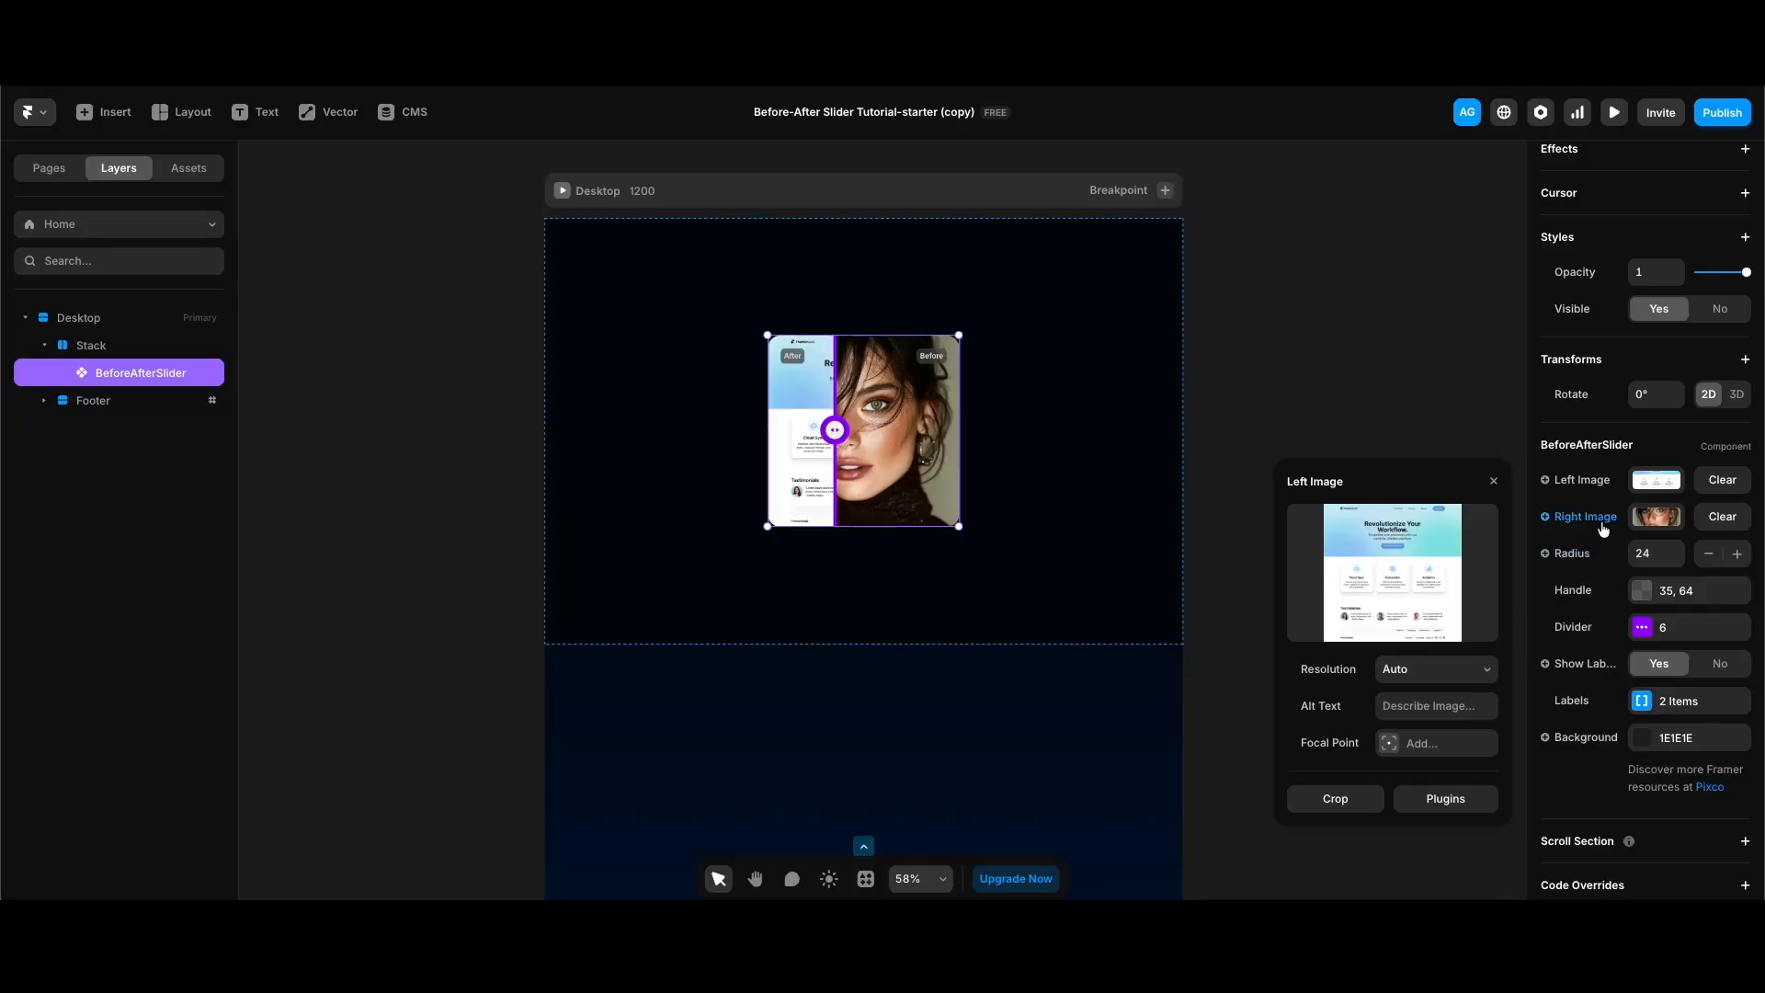
pyautogui.click(1655, 518)
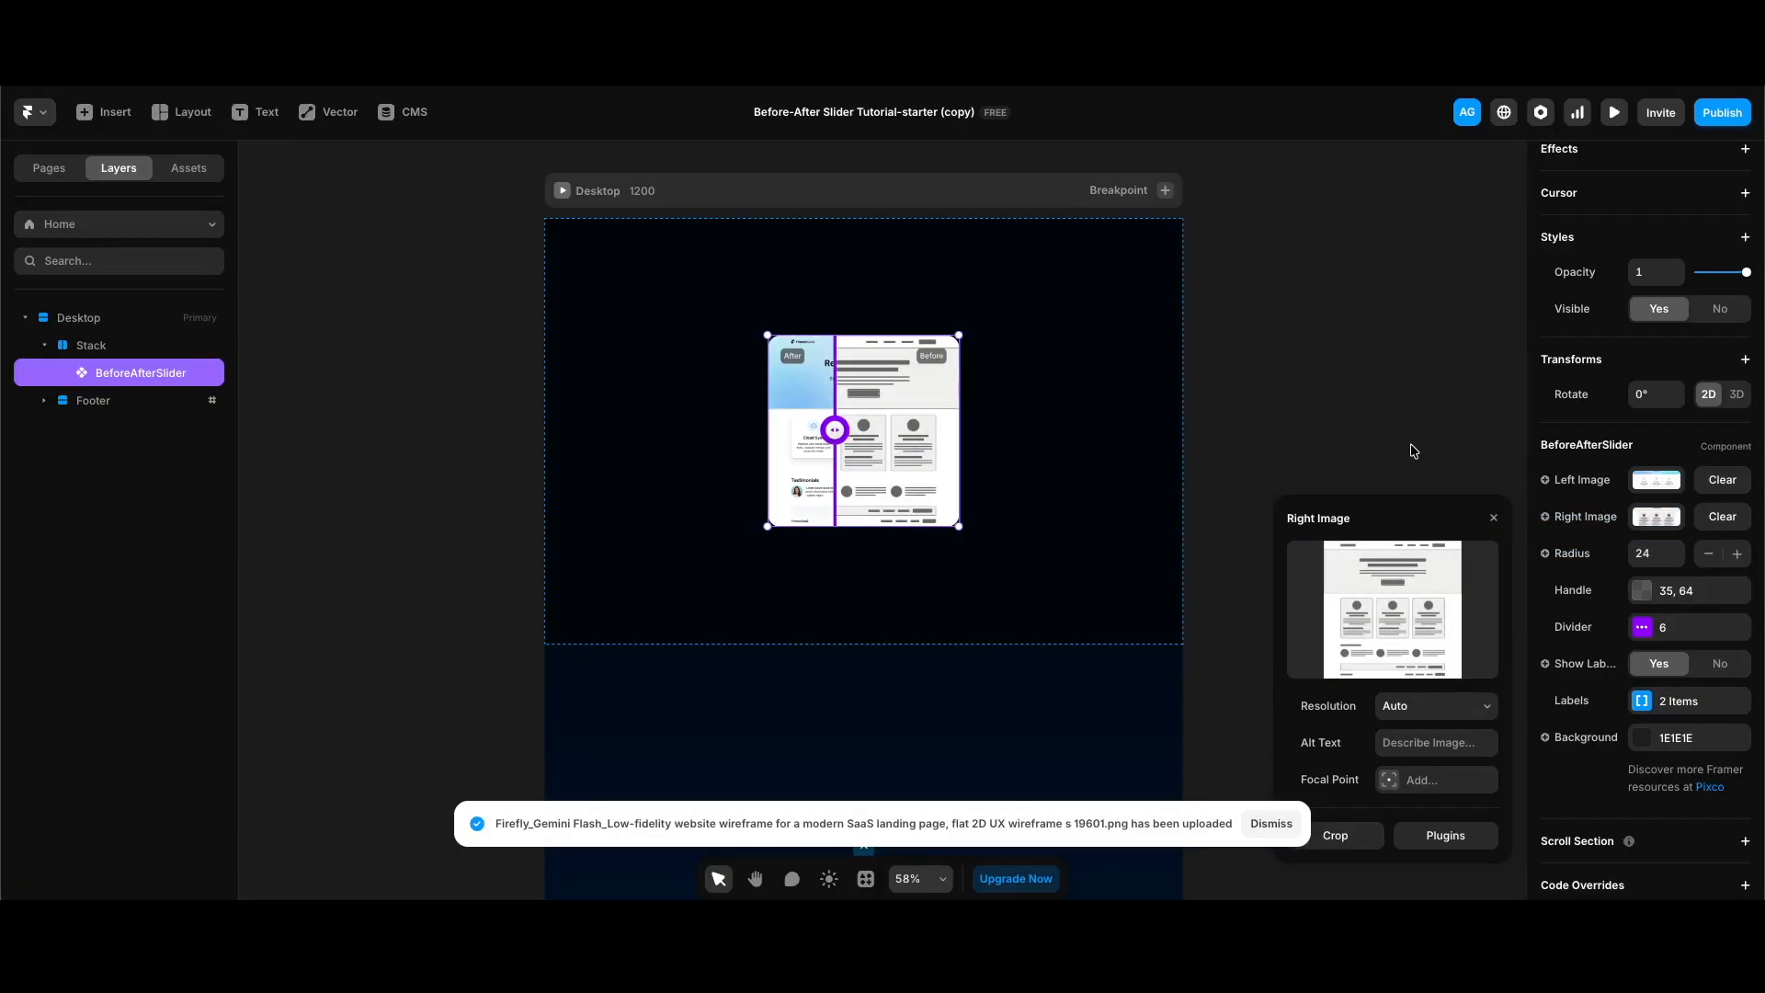
pyautogui.click(1413, 451)
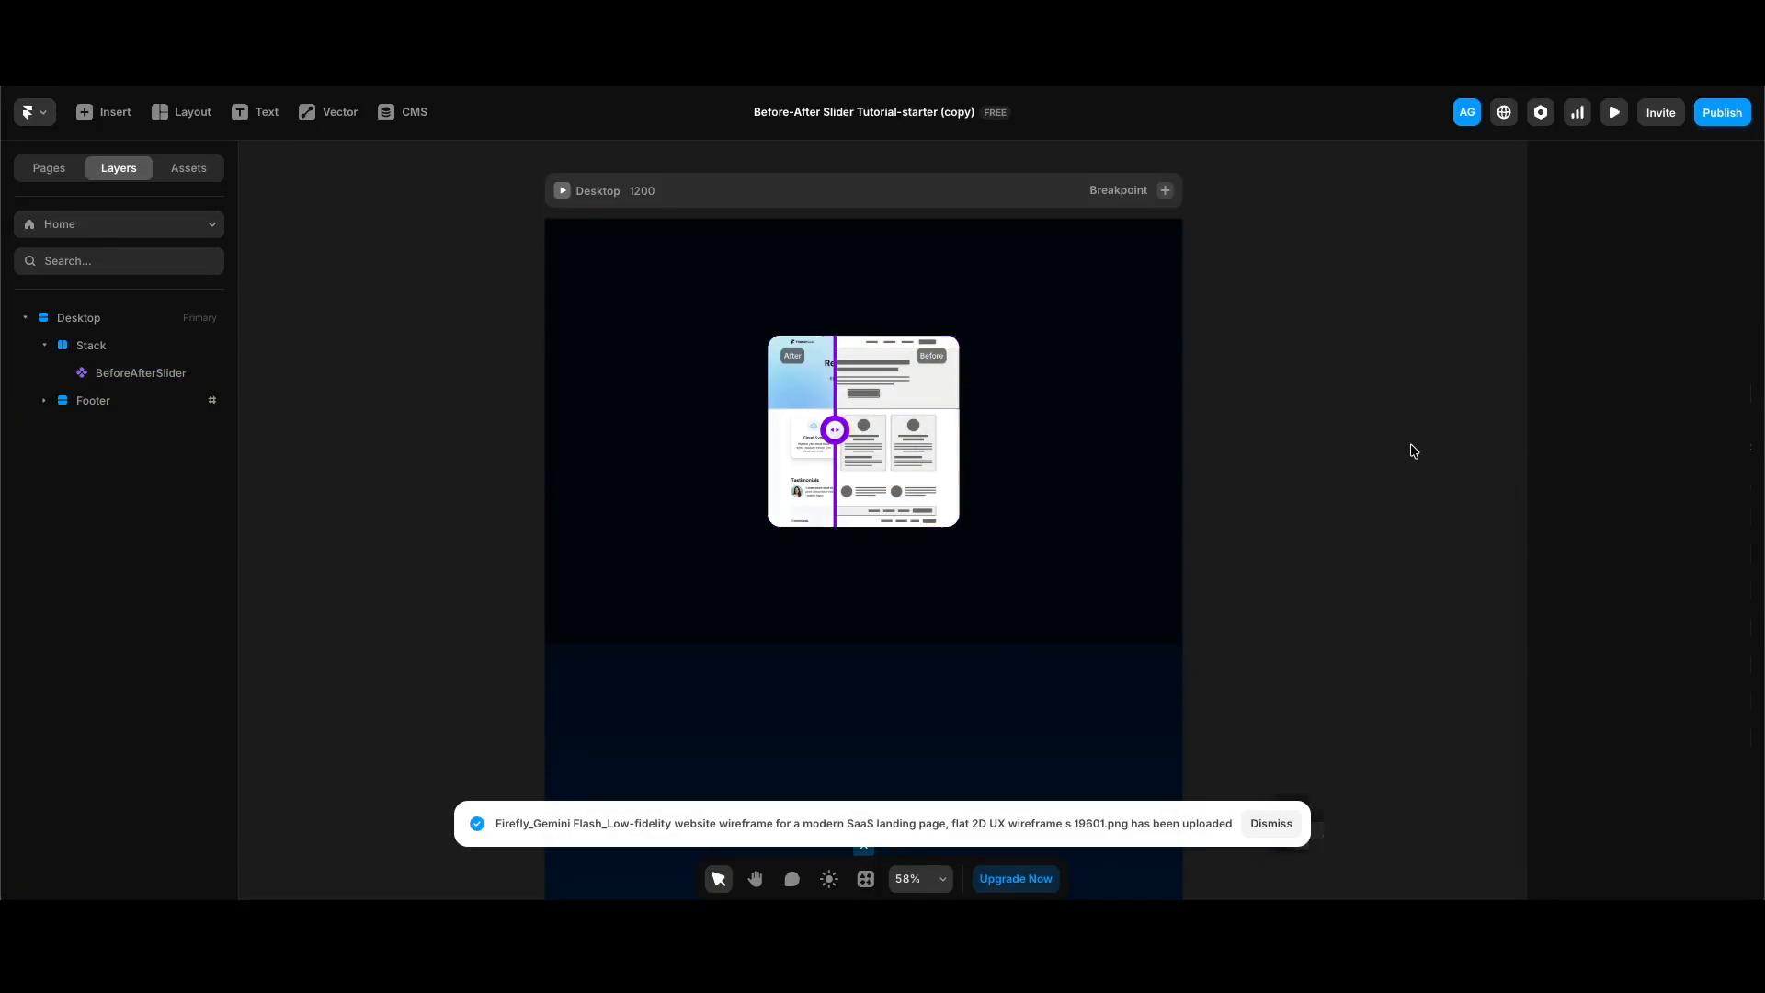
# Preview the page and test the slider by moving its handle towards the image's left edge
pyautogui.press('super+p')
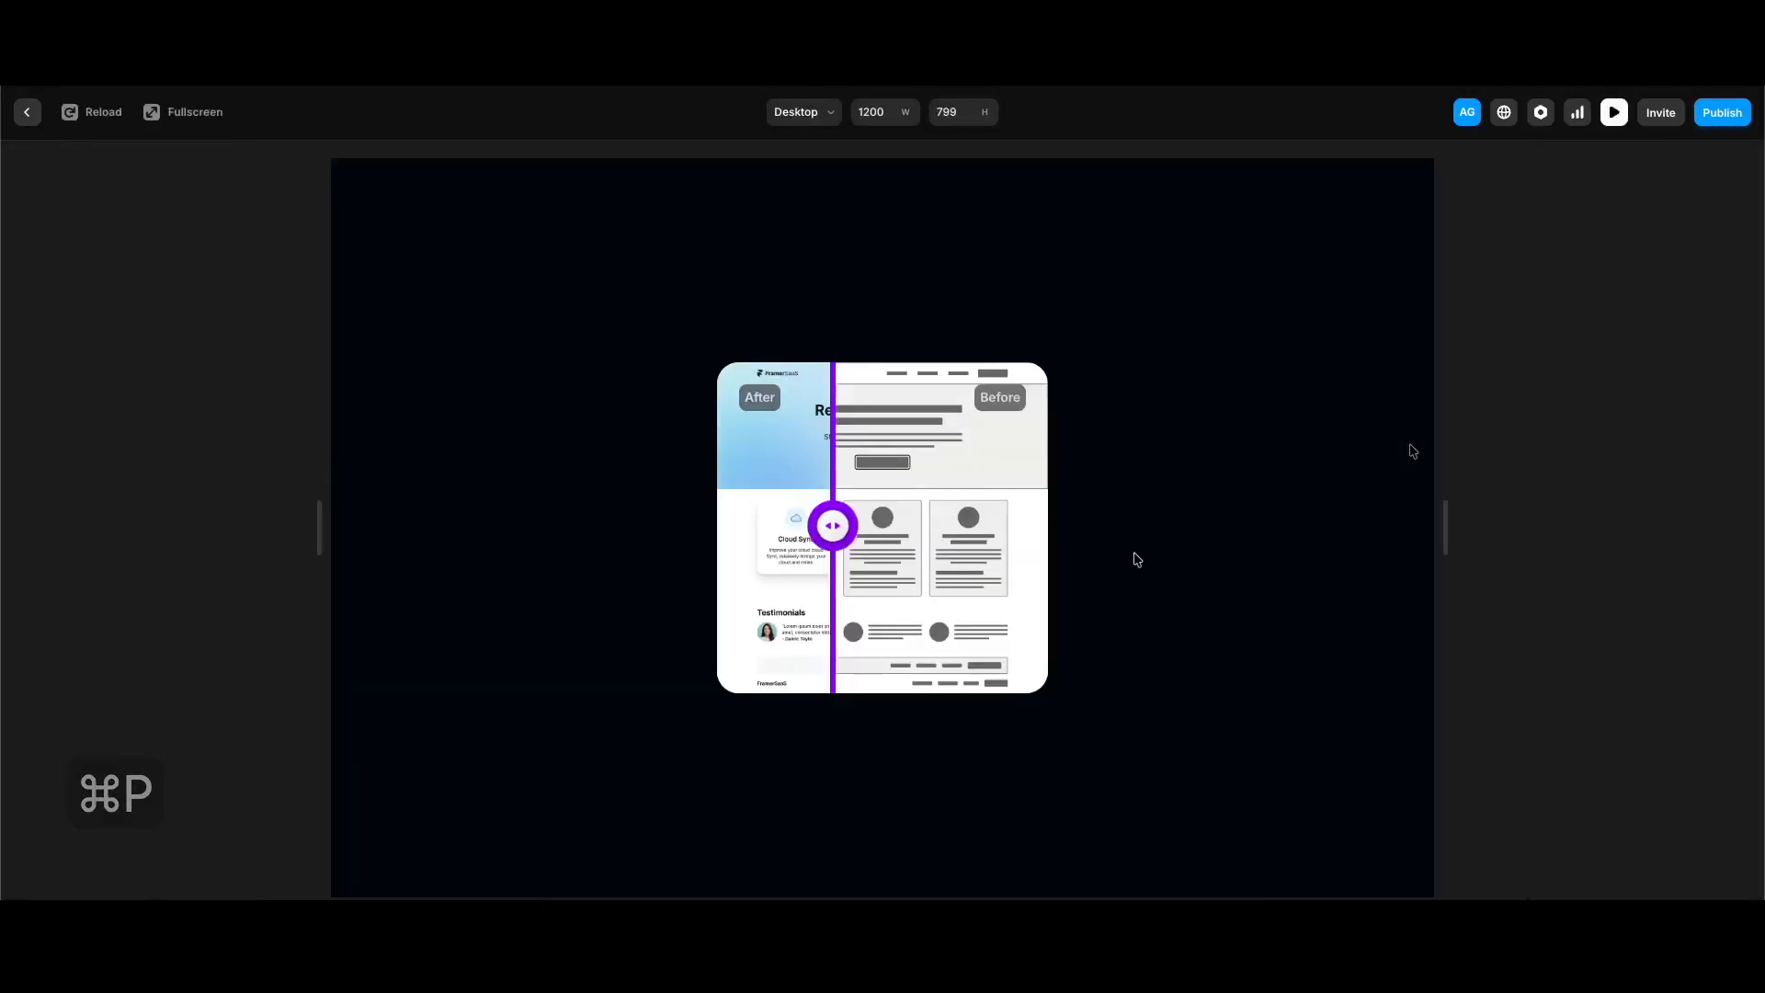
pyautogui.moveTo(826, 527); pyautogui.dragTo(727, 524)
pyautogui.press('Escape')
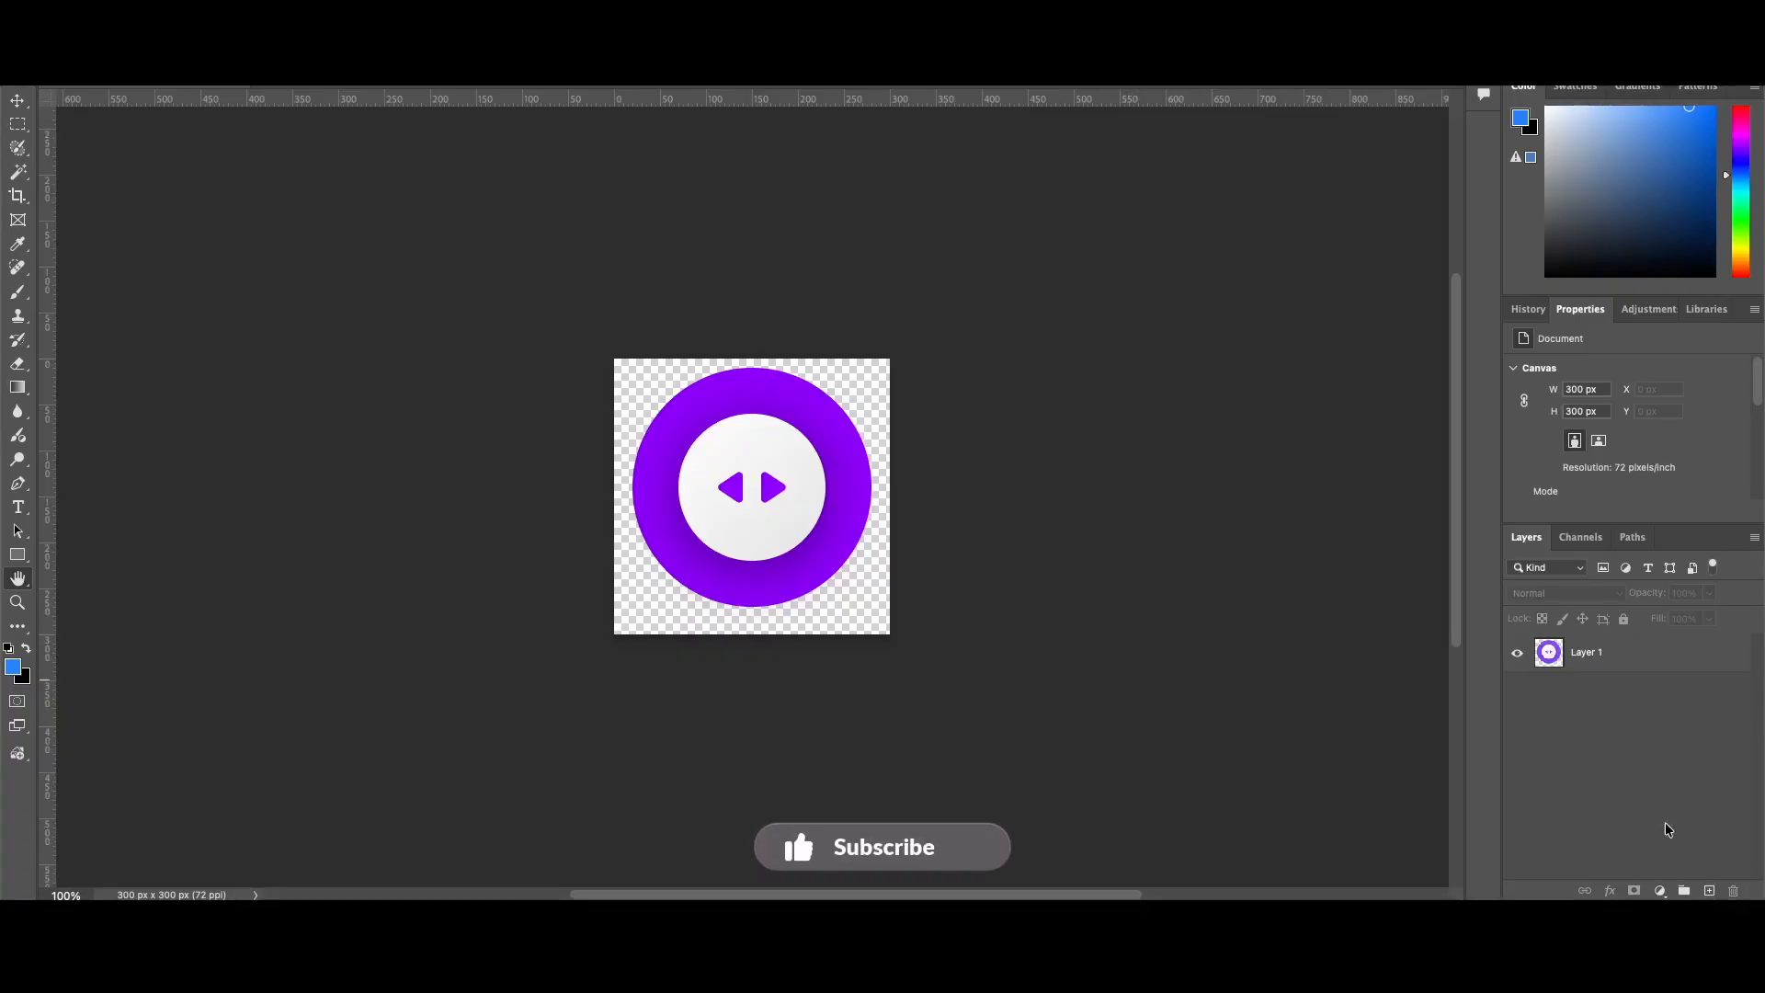
# In Photoshop, add a new layer above the purple handle image and fill it with blue #2883ff
pyautogui.click(1709, 891)
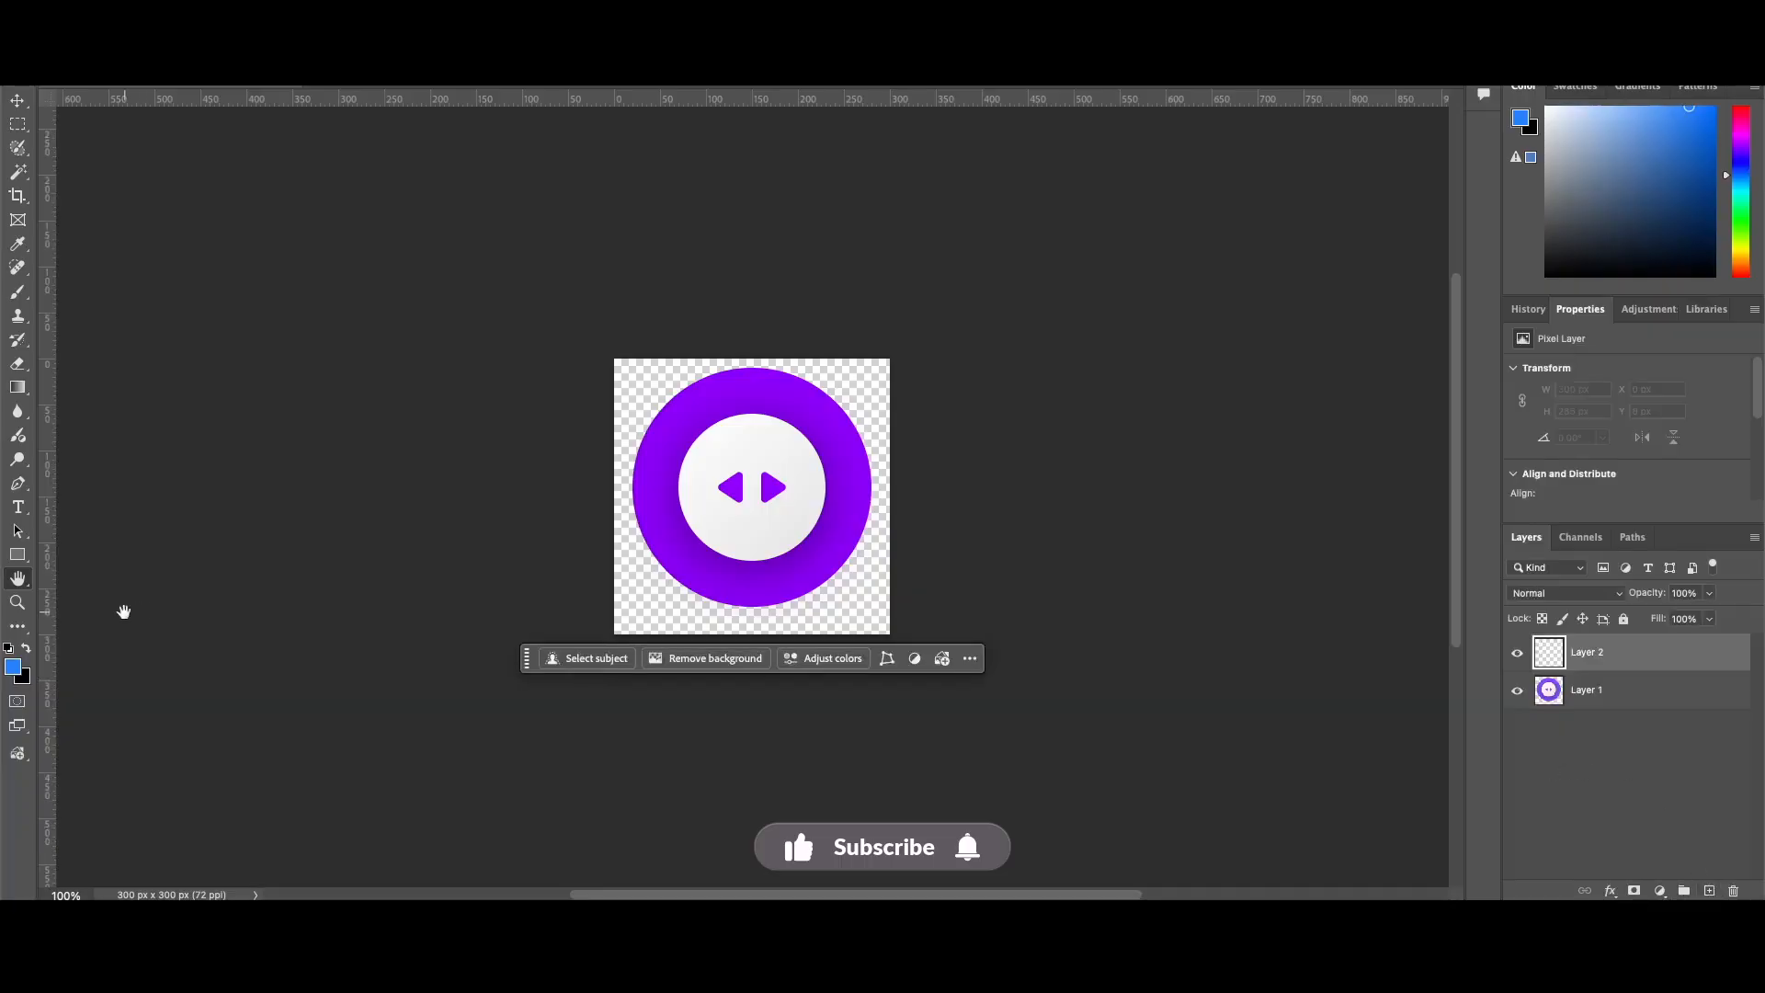
pyautogui.click(24, 673)
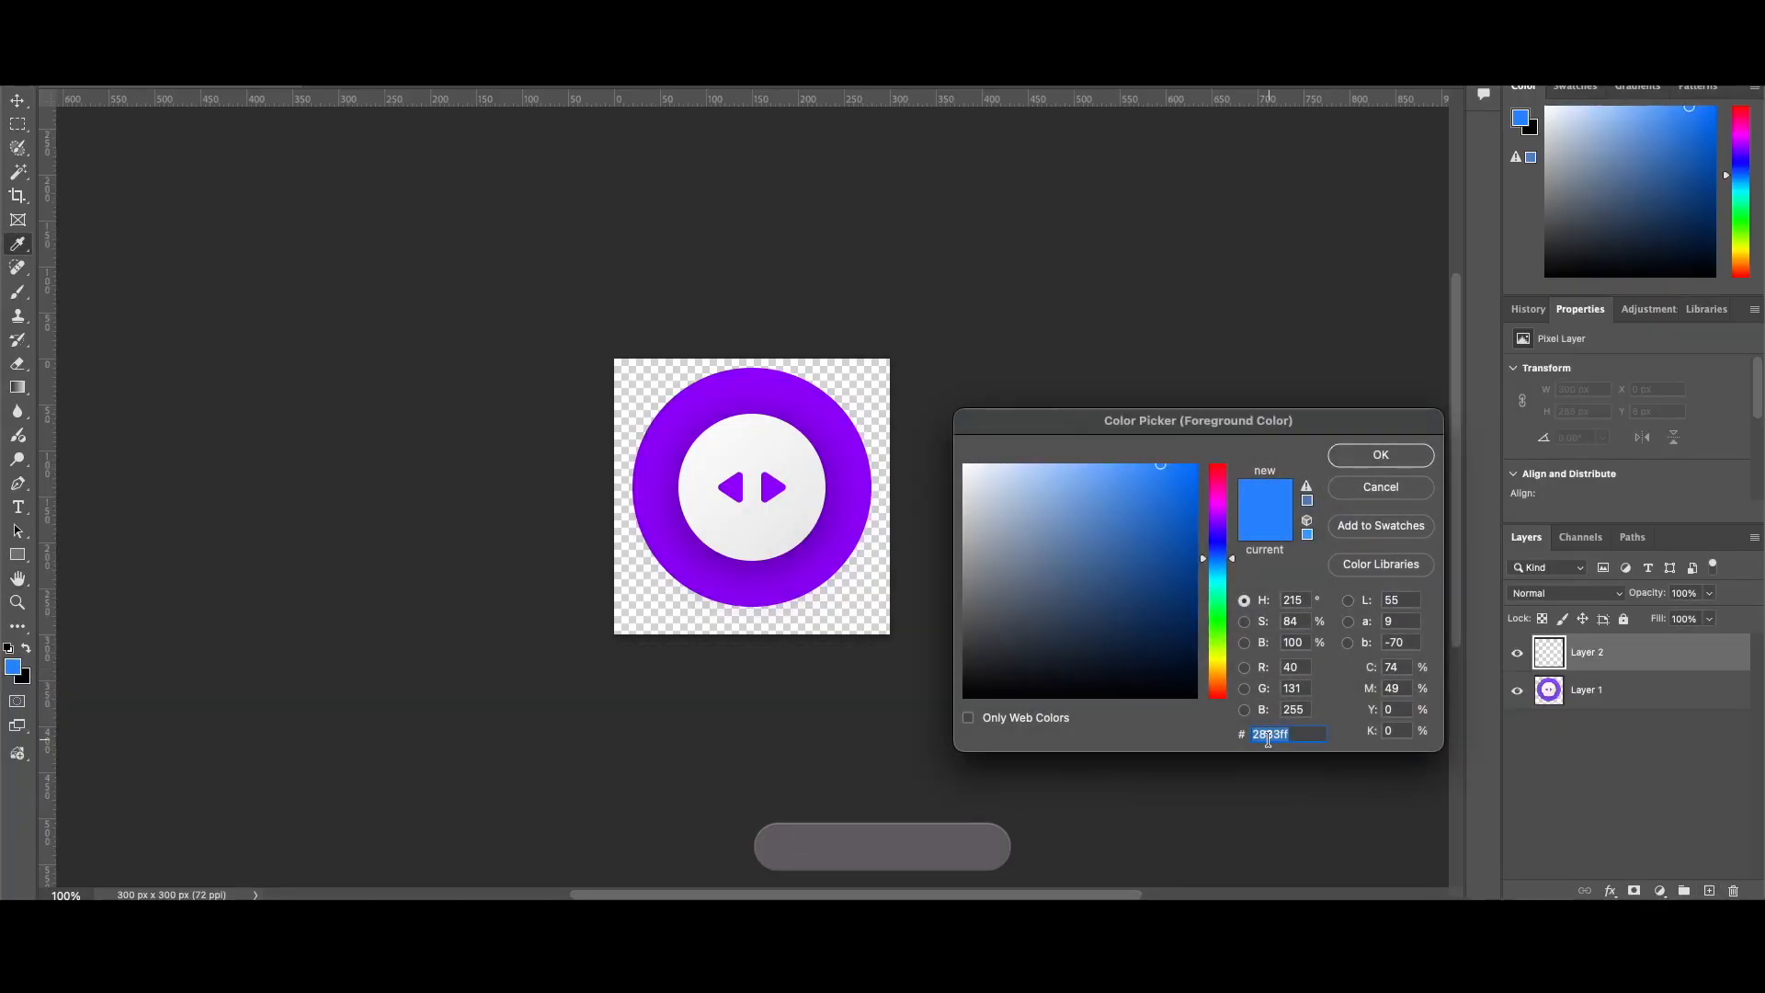
pyautogui.press('Return')
pyautogui.hotkey('alt', 'BackSpace')
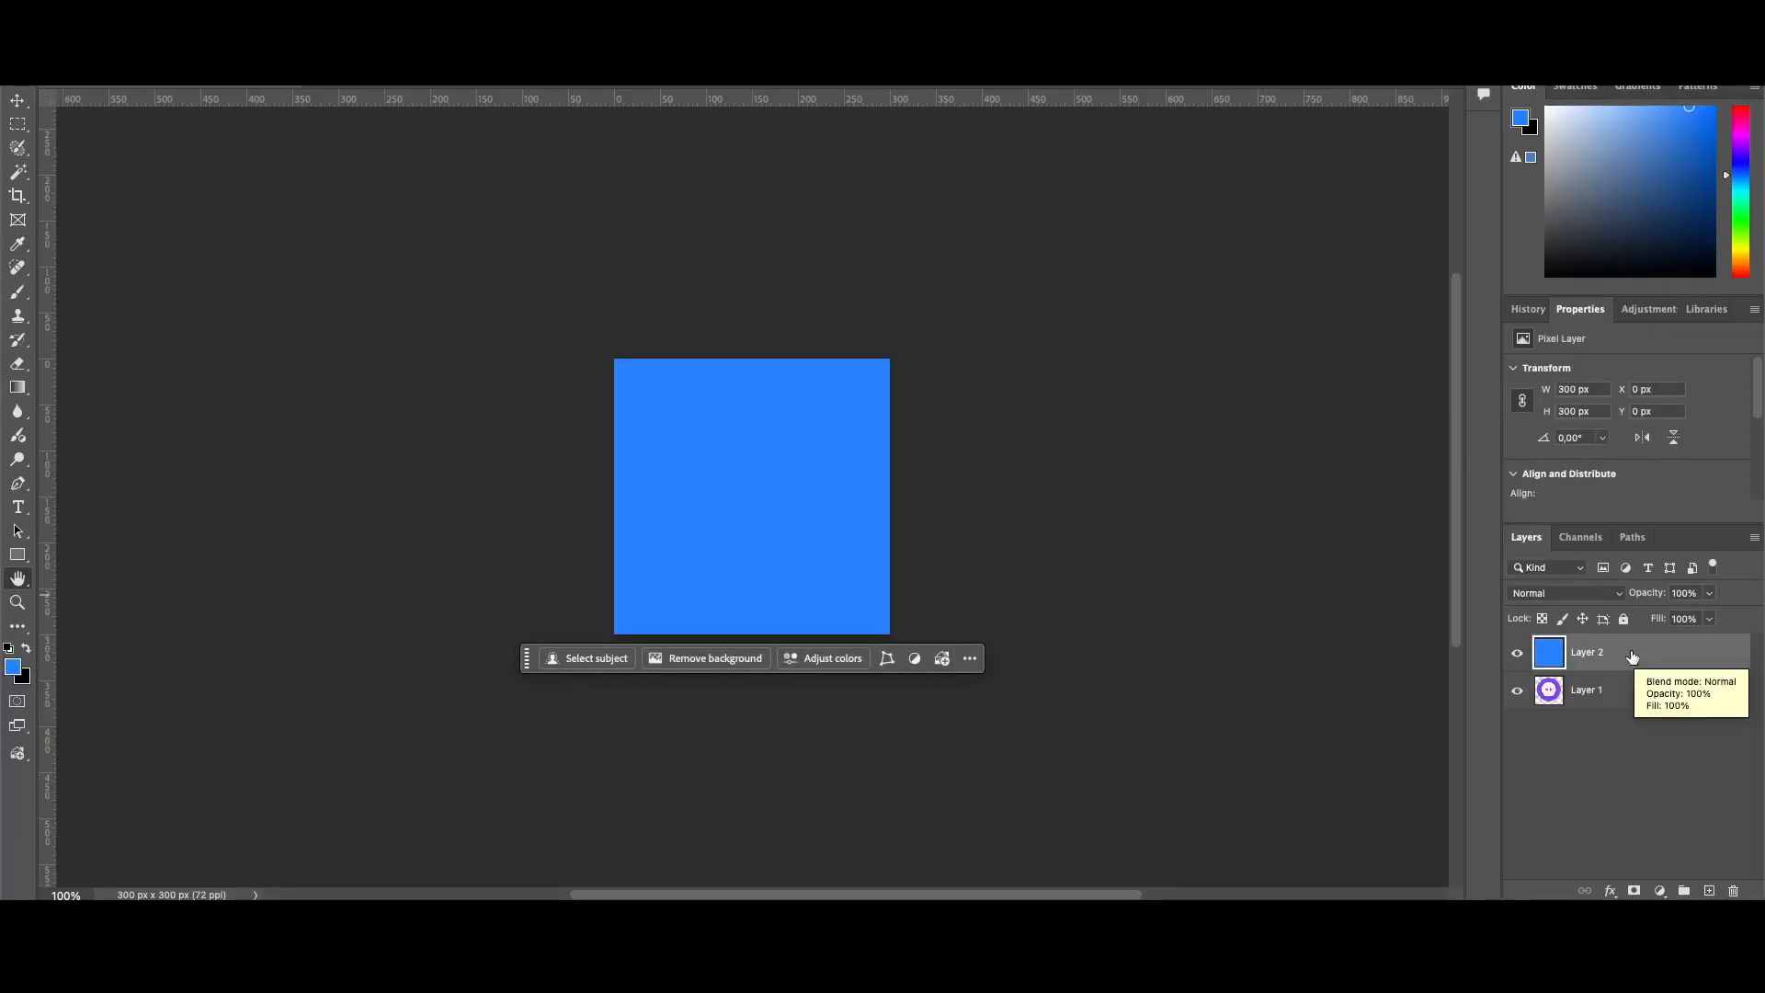
# Set the blue layer's blend mode to Color Burn
pyautogui.click(1618, 596)
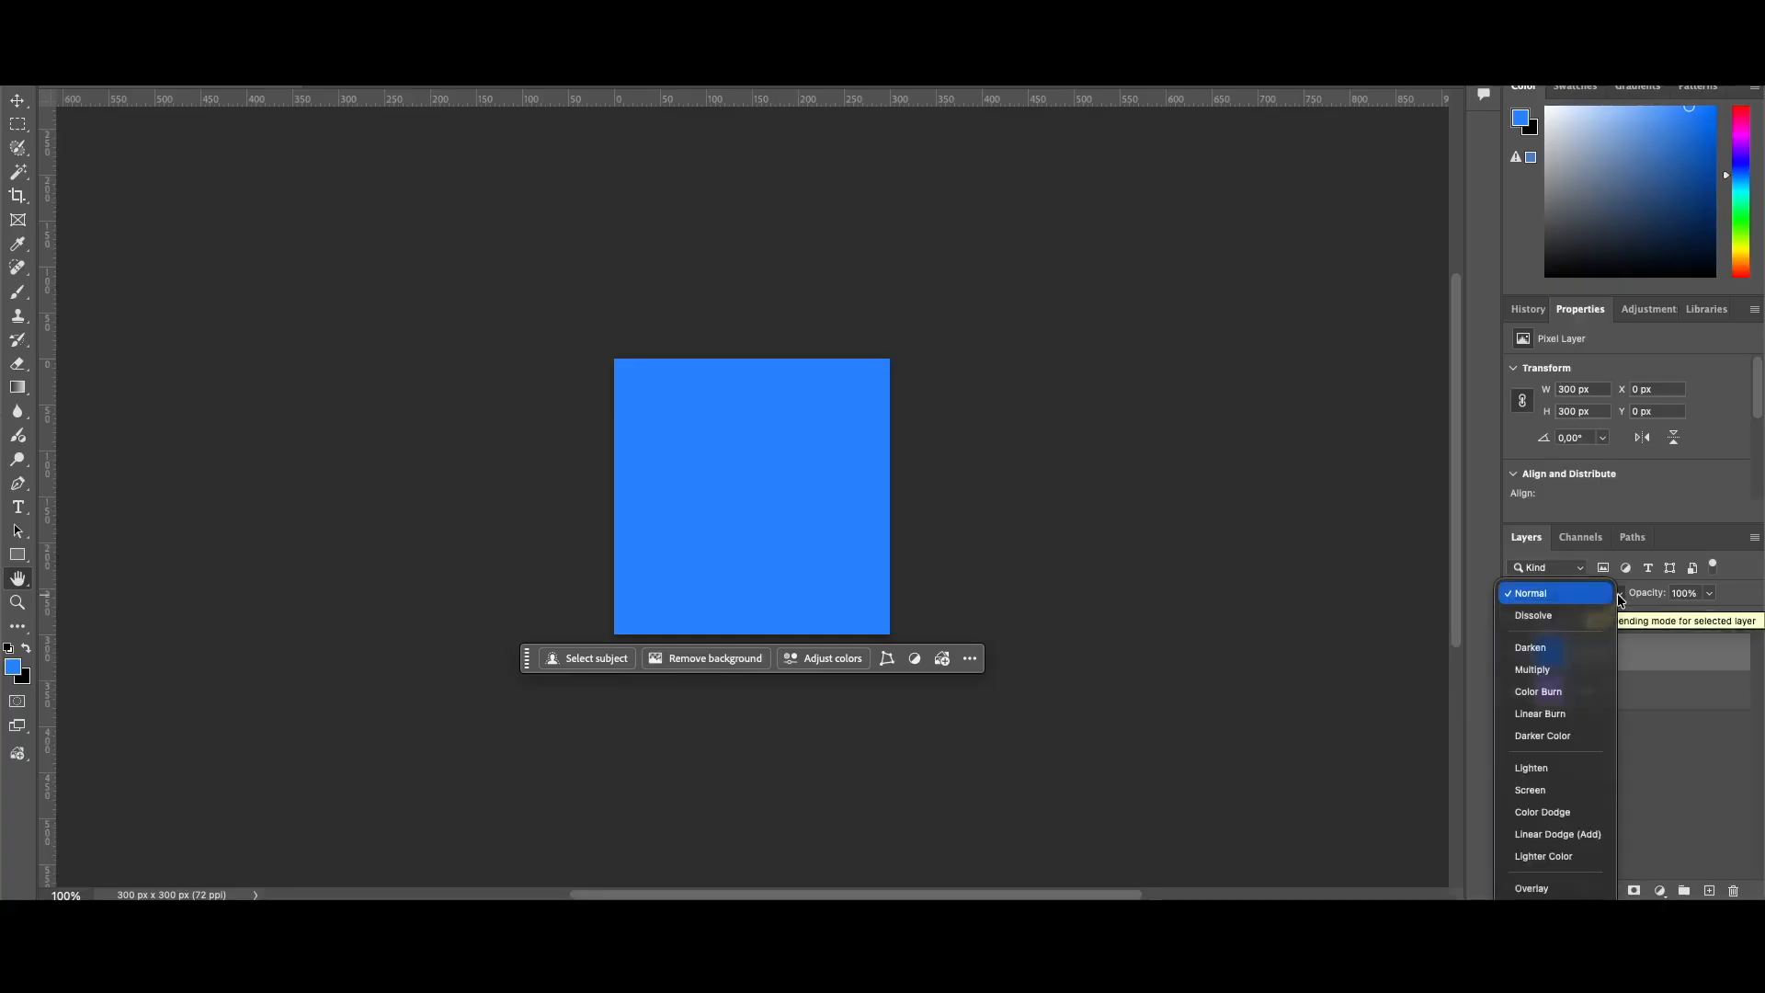
pyautogui.click(1556, 692)
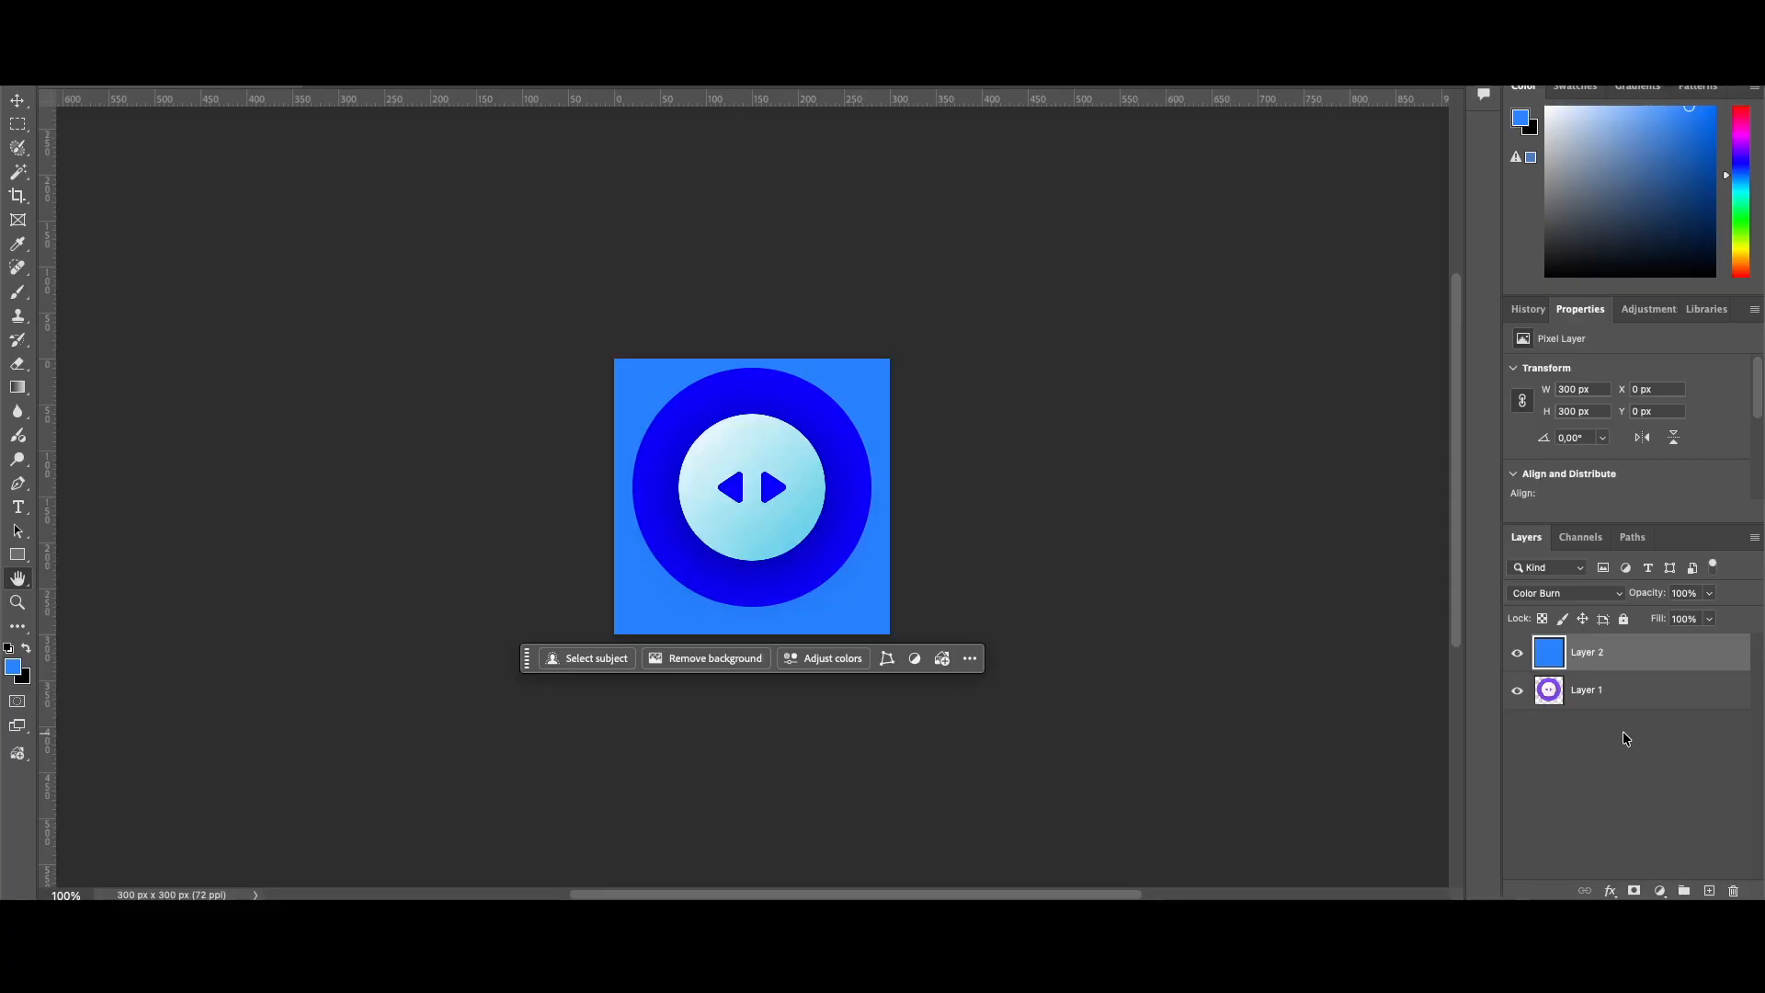
pyautogui.click(1586, 720)
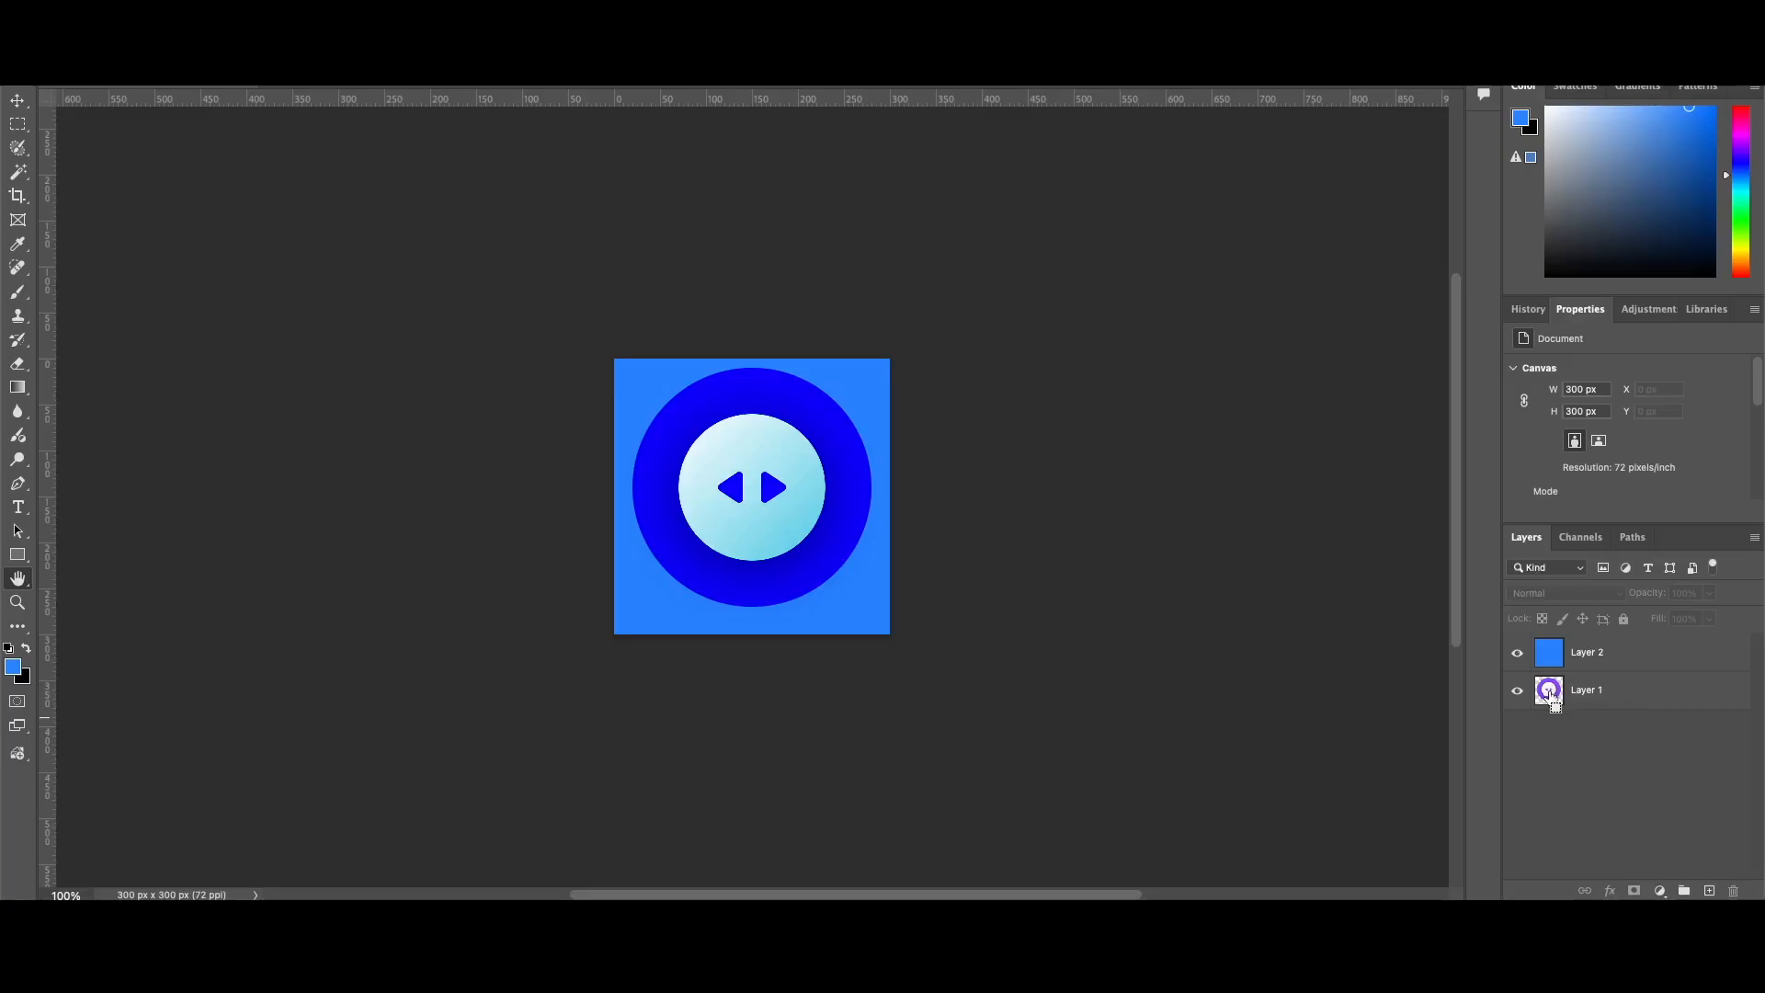
# Load the circular handle's outline as a selection and mask the blue layer to it
pyautogui.keyDown('ctrl'); pyautogui.click(1549, 695); pyautogui.keyUp('ctrl')
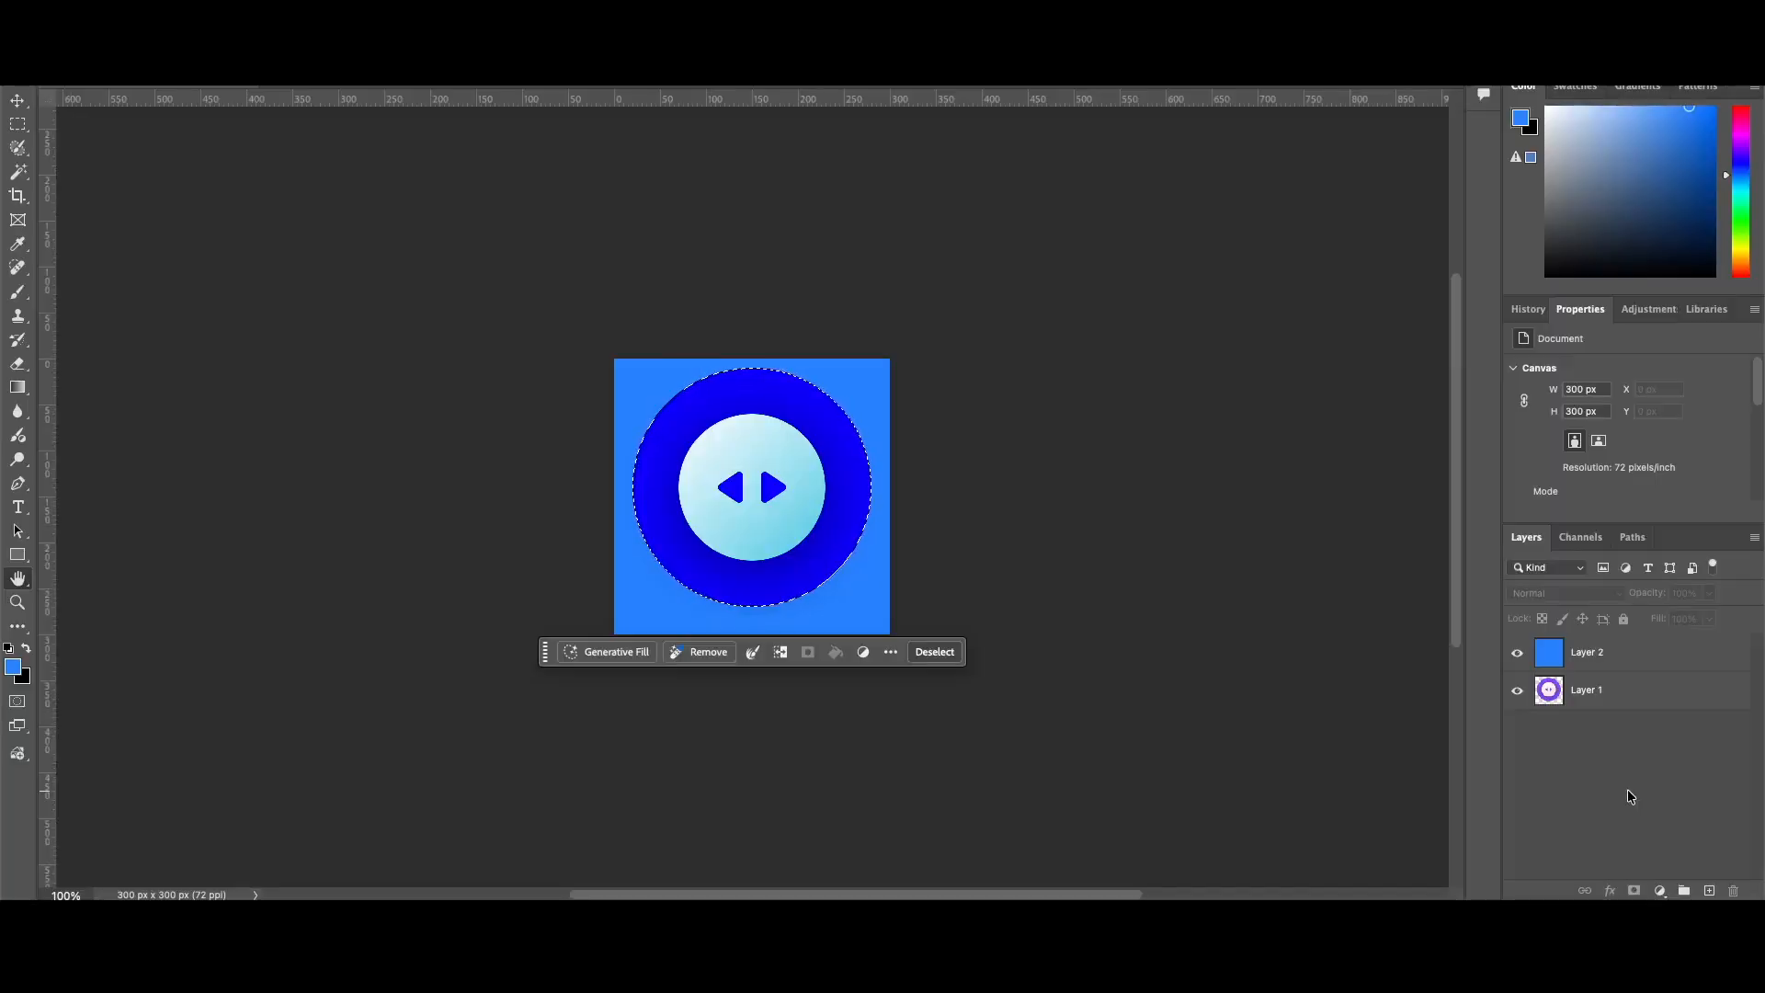
pyautogui.click(1641, 658)
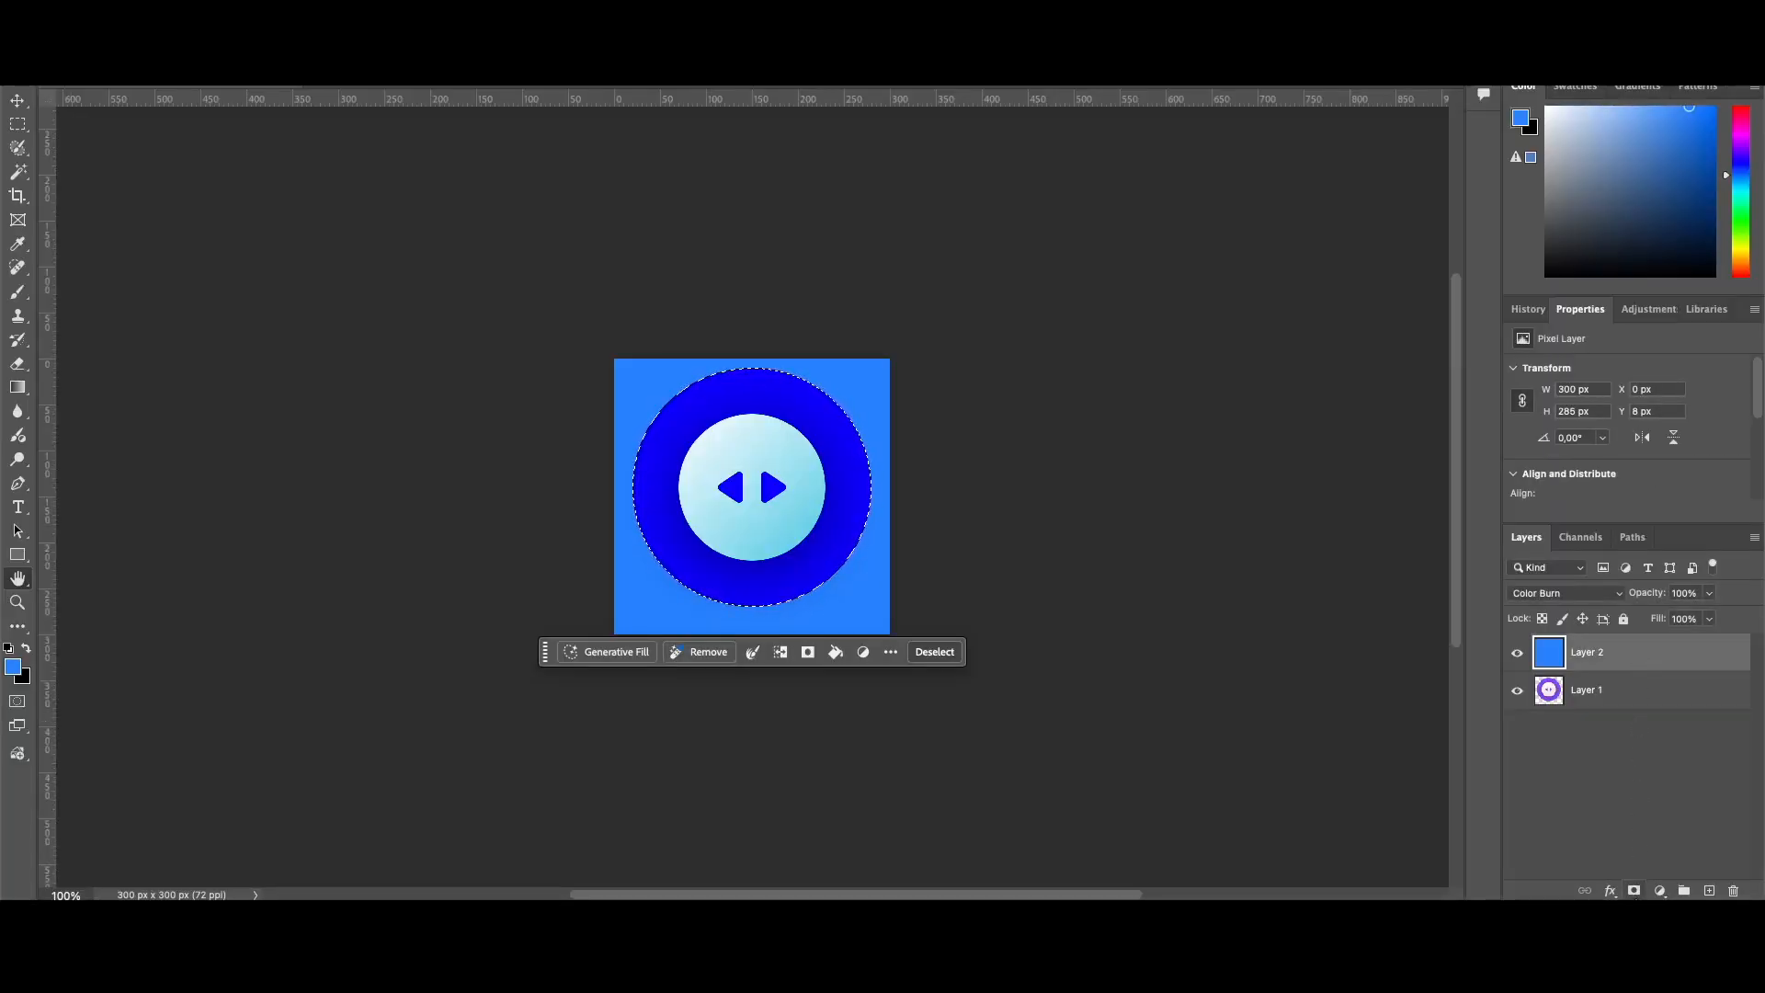
pyautogui.click(1634, 892)
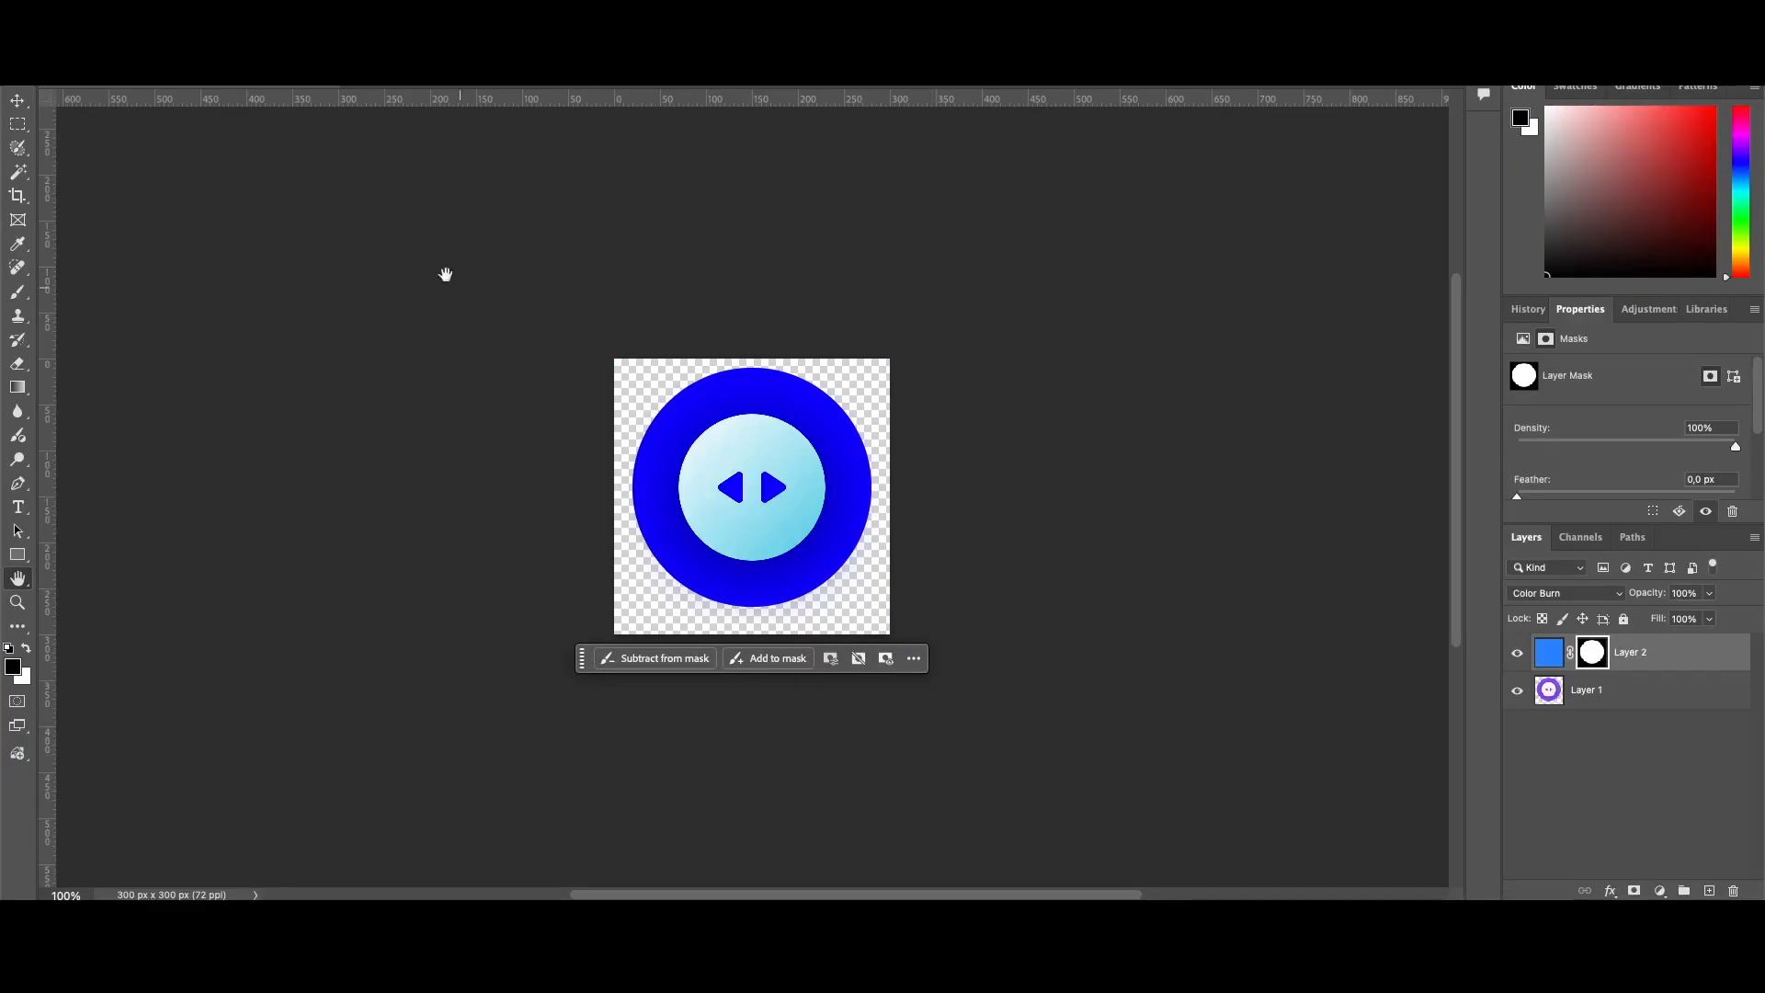
# Export the recolored handle image with Save for Web
pyautogui.click(175, 7)
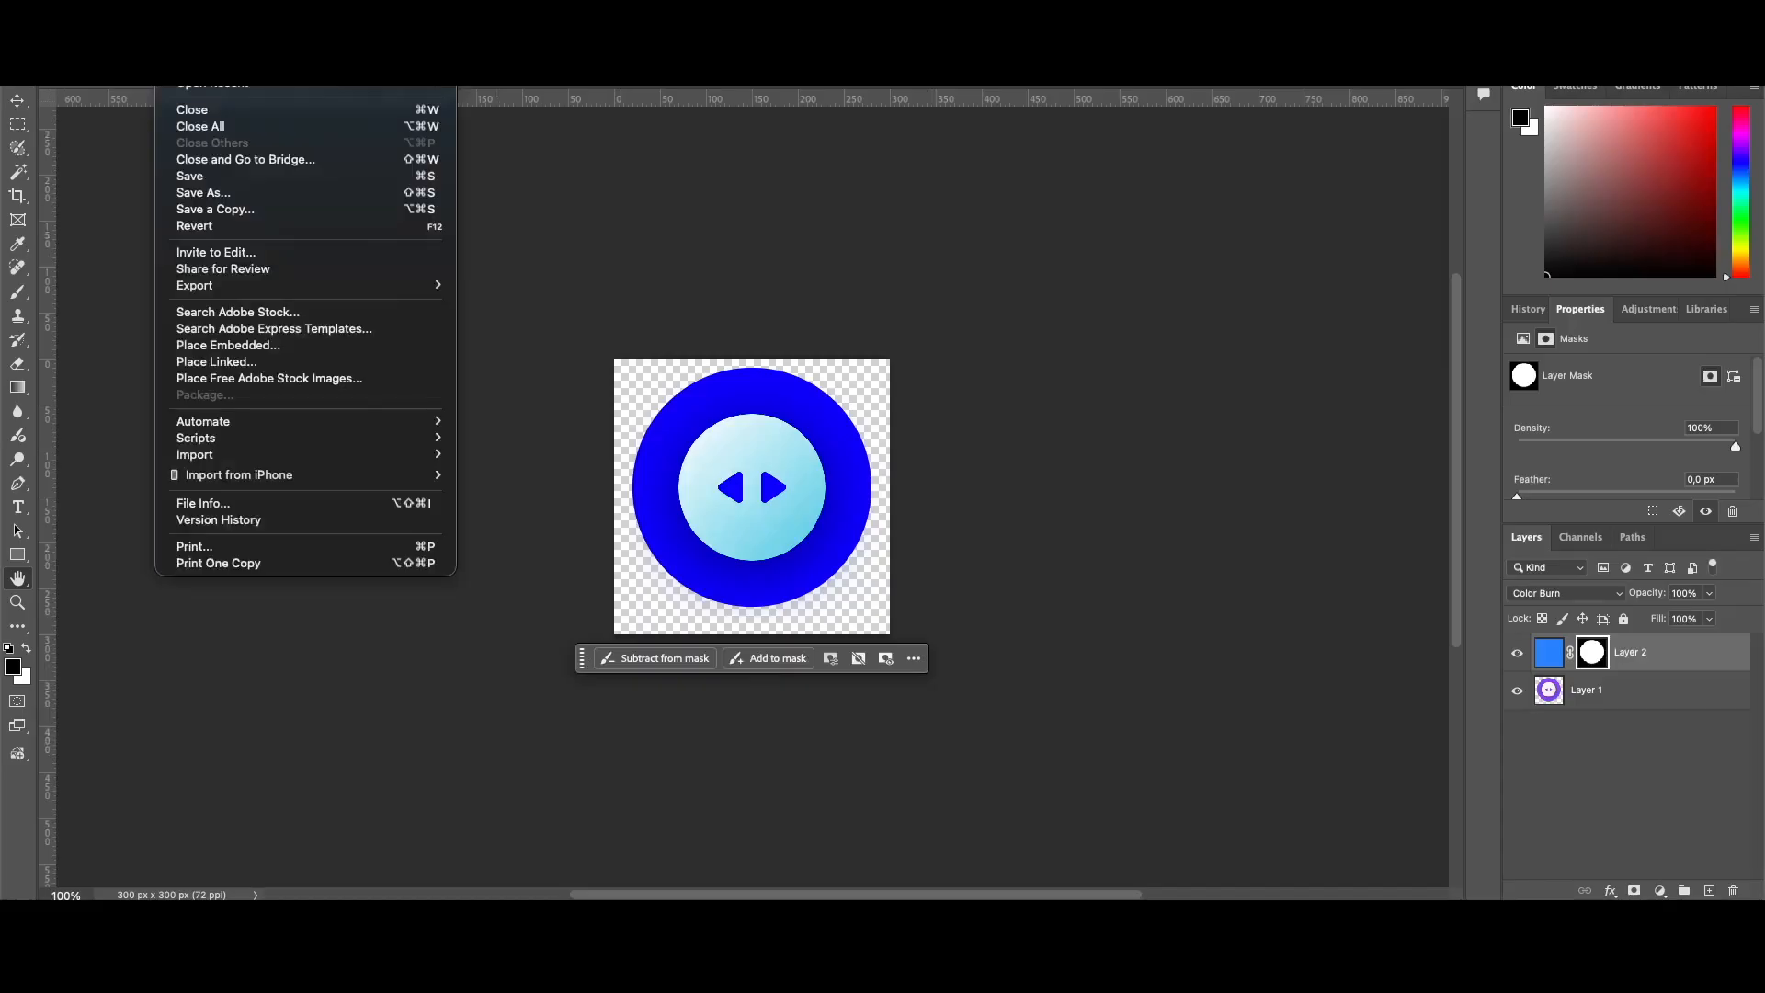
pyautogui.moveTo(302, 292)
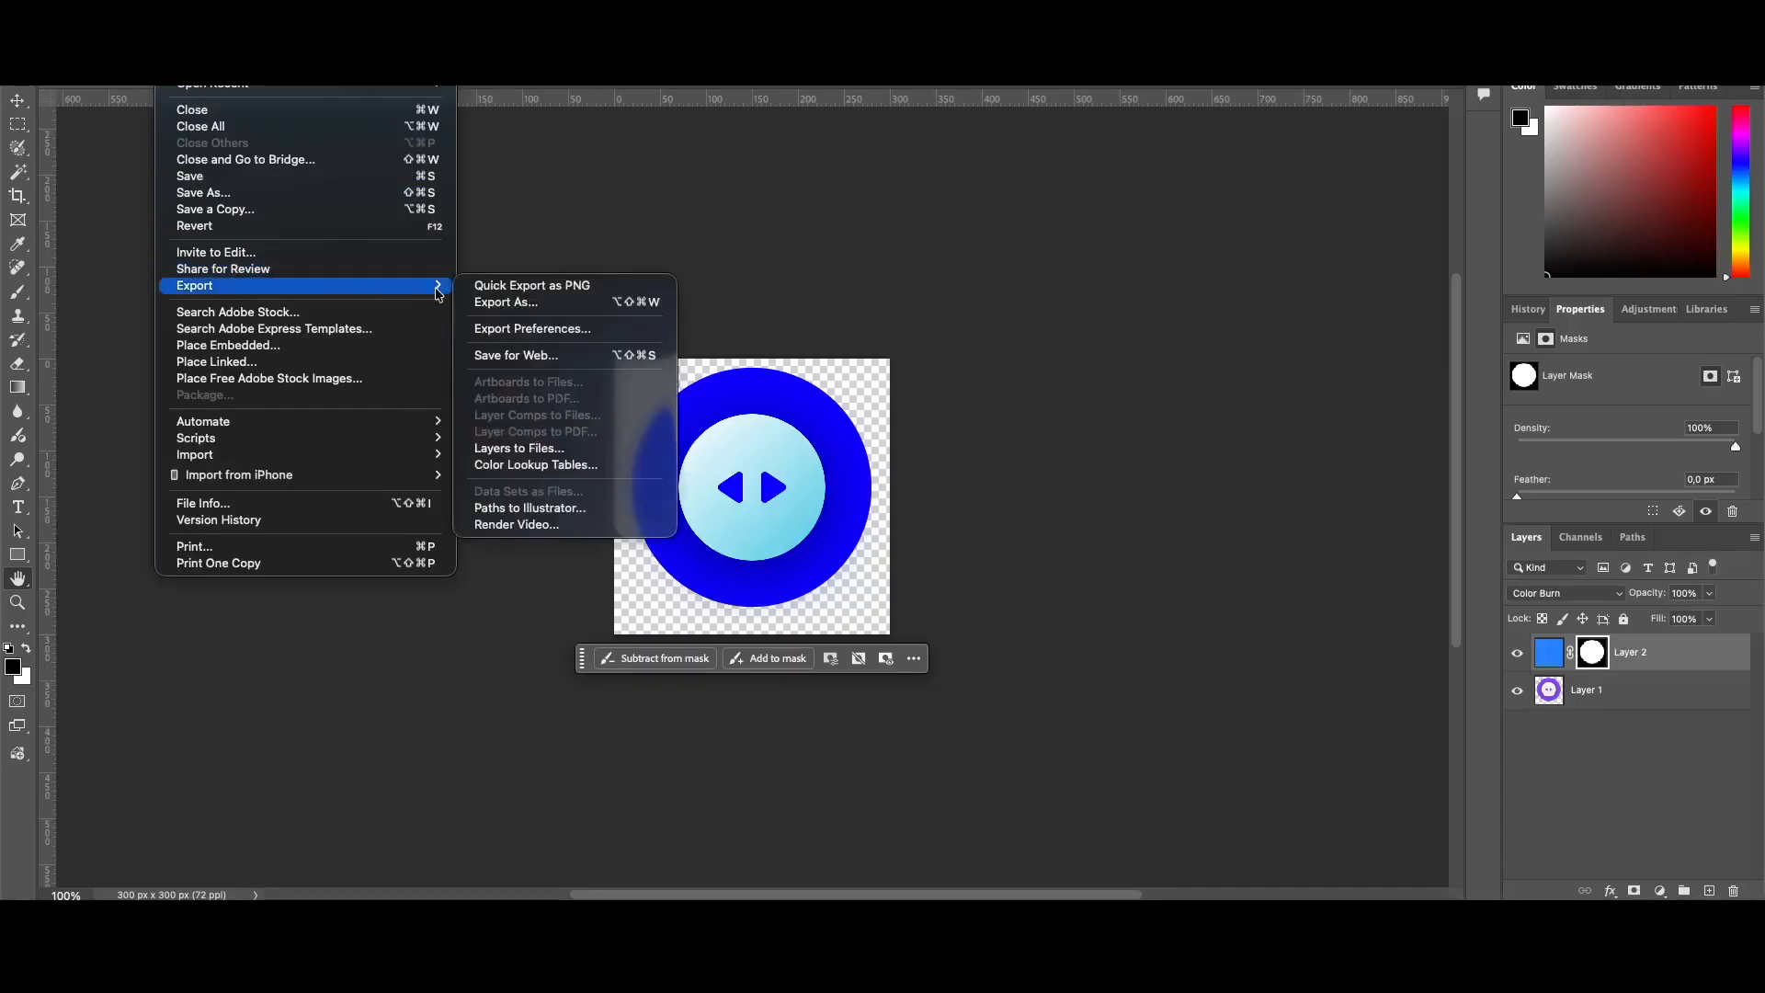
pyautogui.click(598, 367)
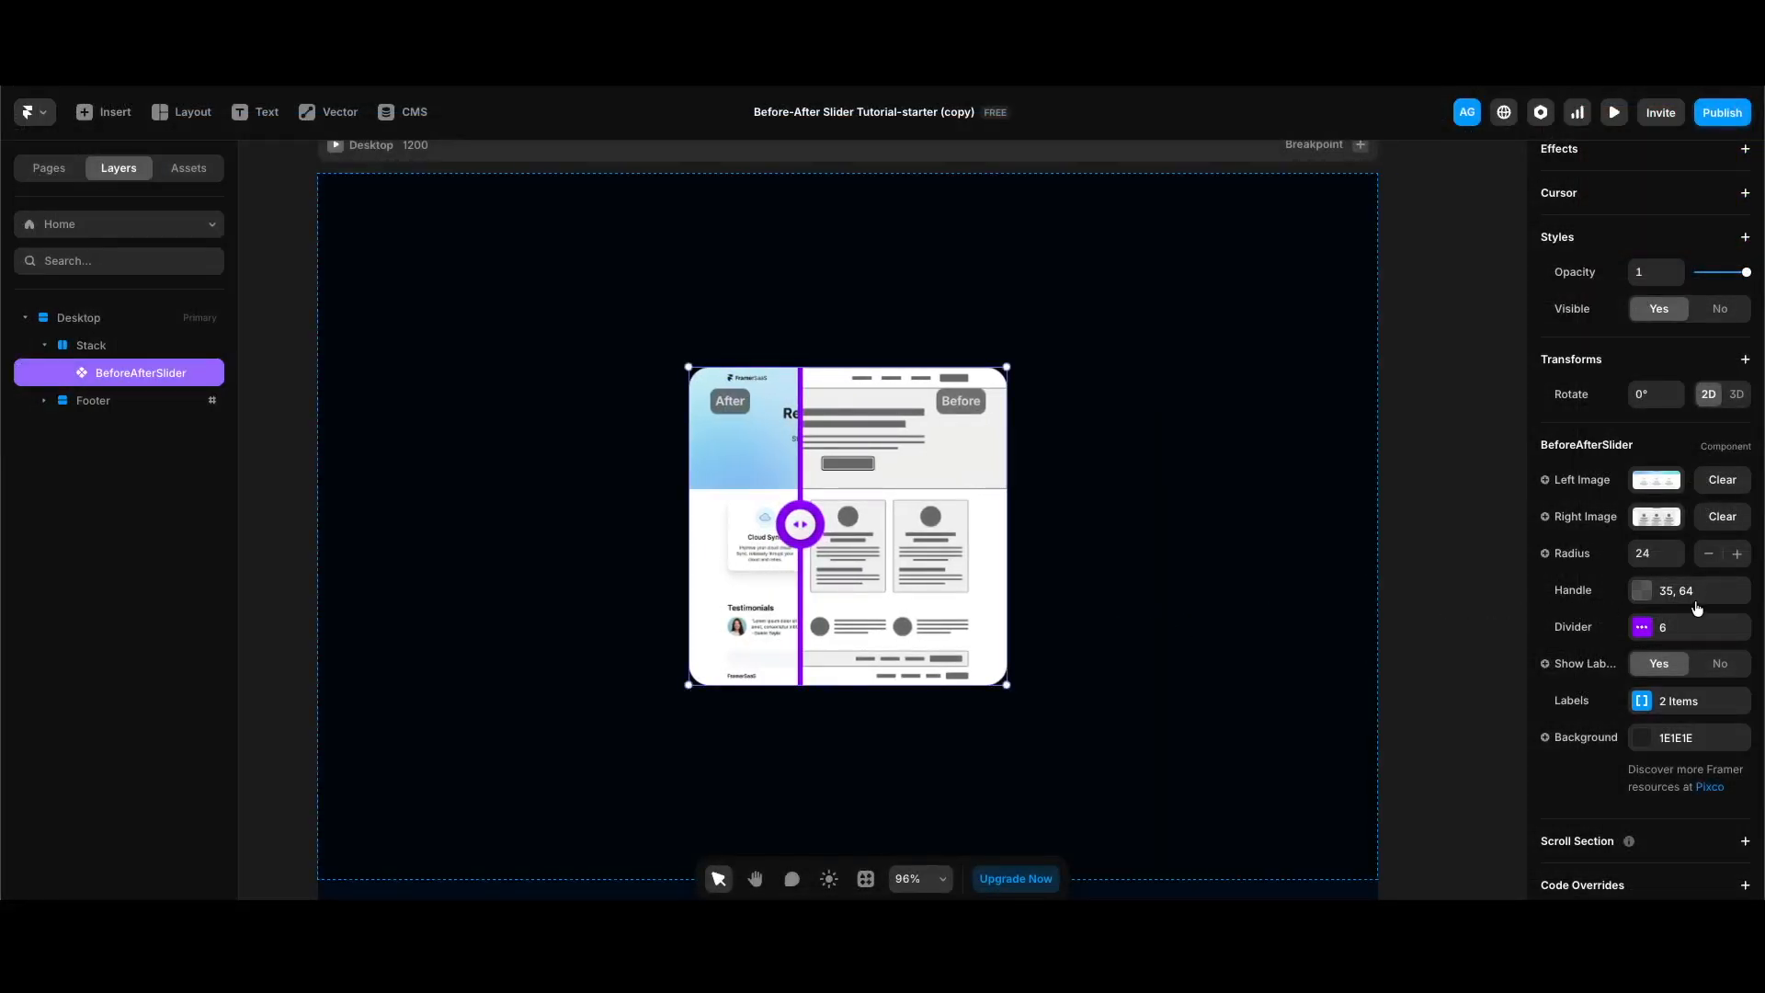
# Back in Framer, upload Slider-handle.png as the slider's handle image
pyautogui.click(1698, 596)
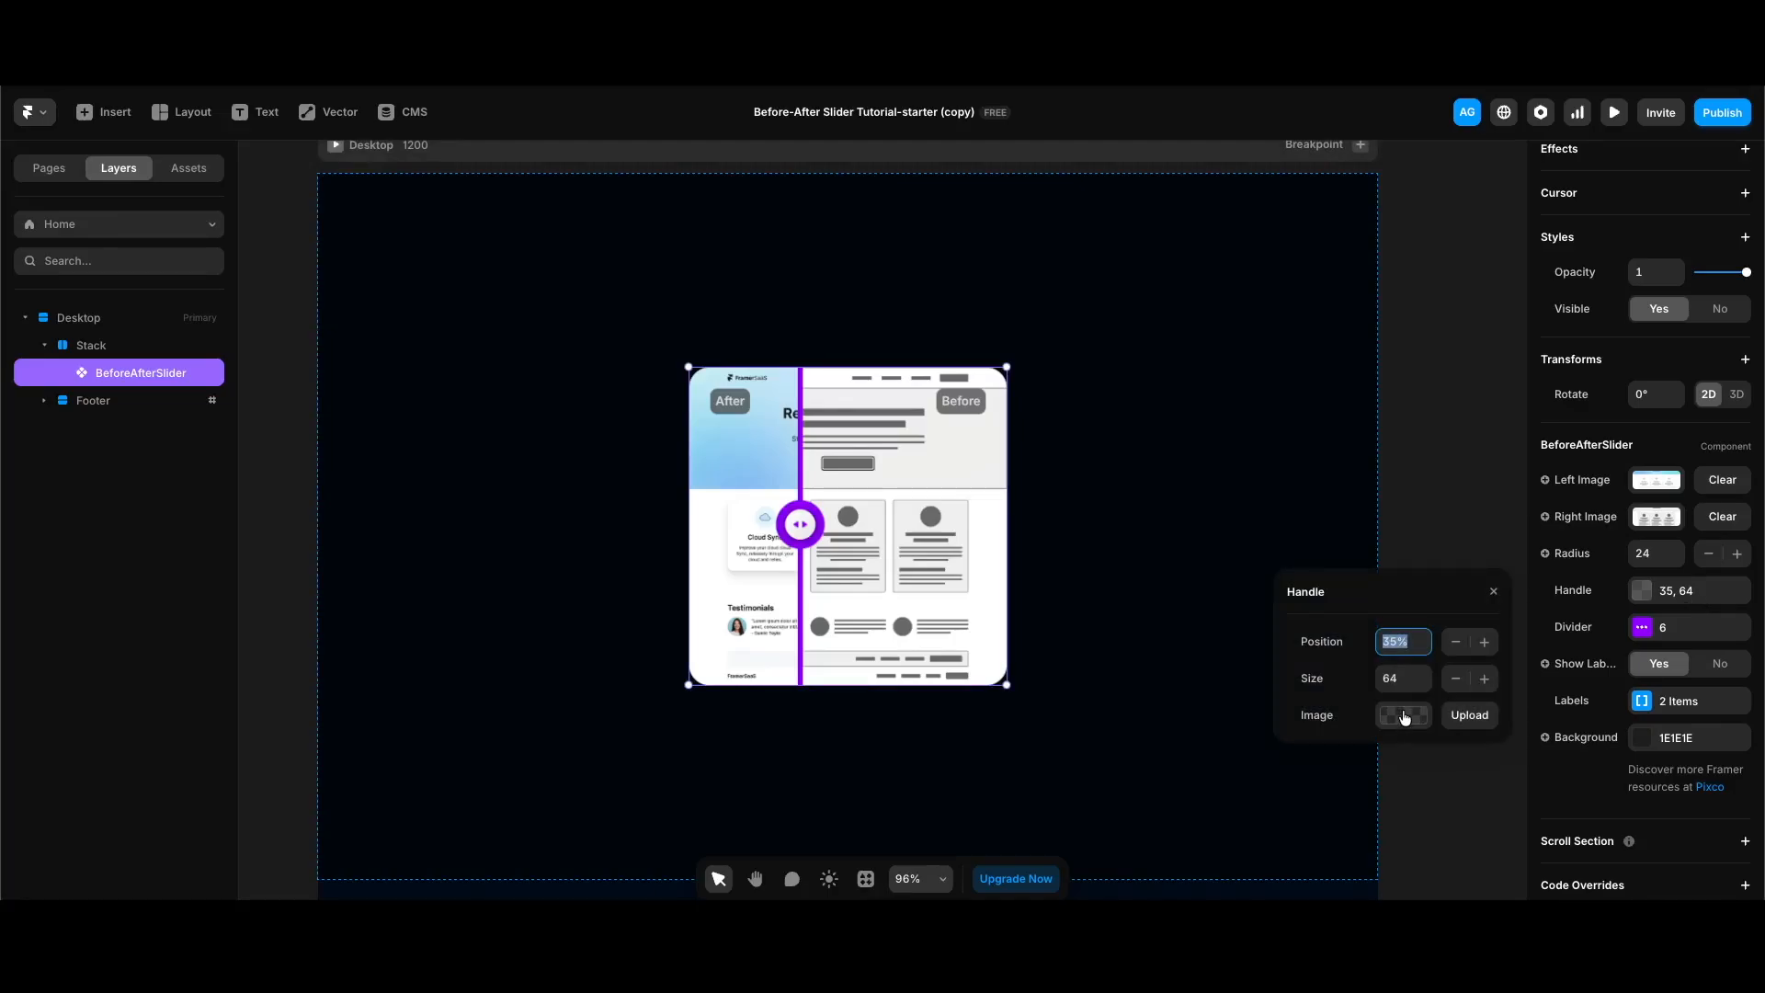
pyautogui.click(1404, 718)
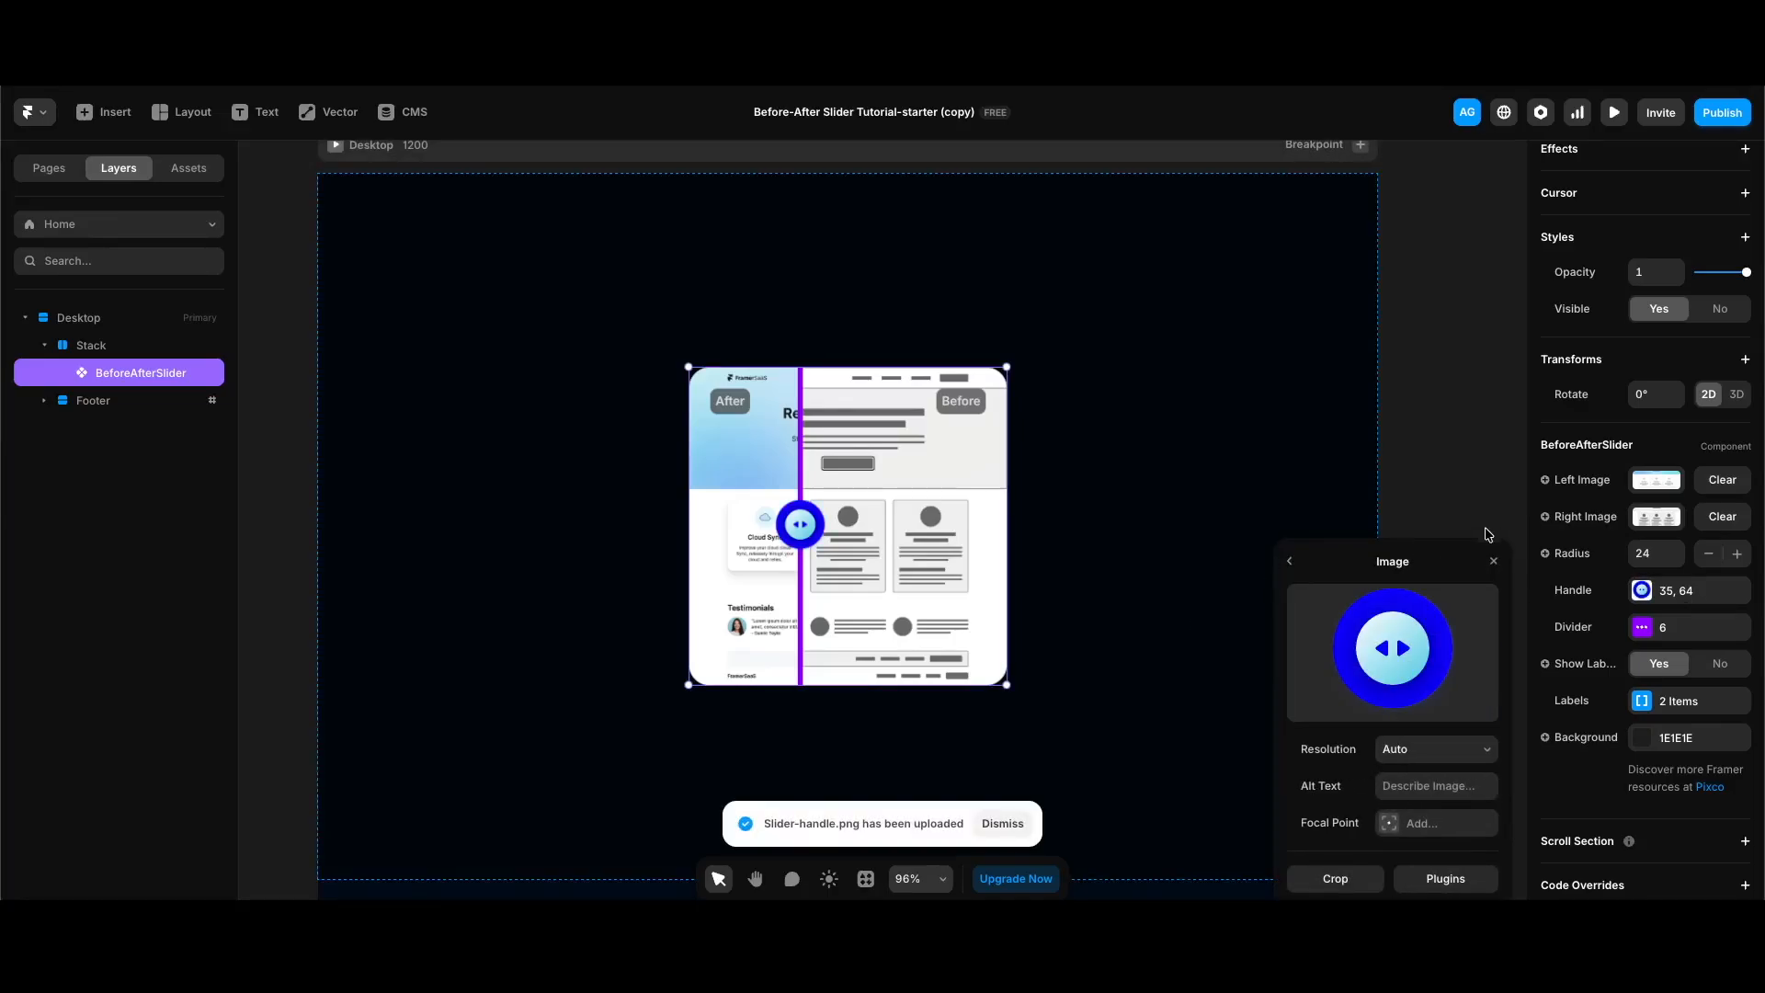
pyautogui.click(1494, 562)
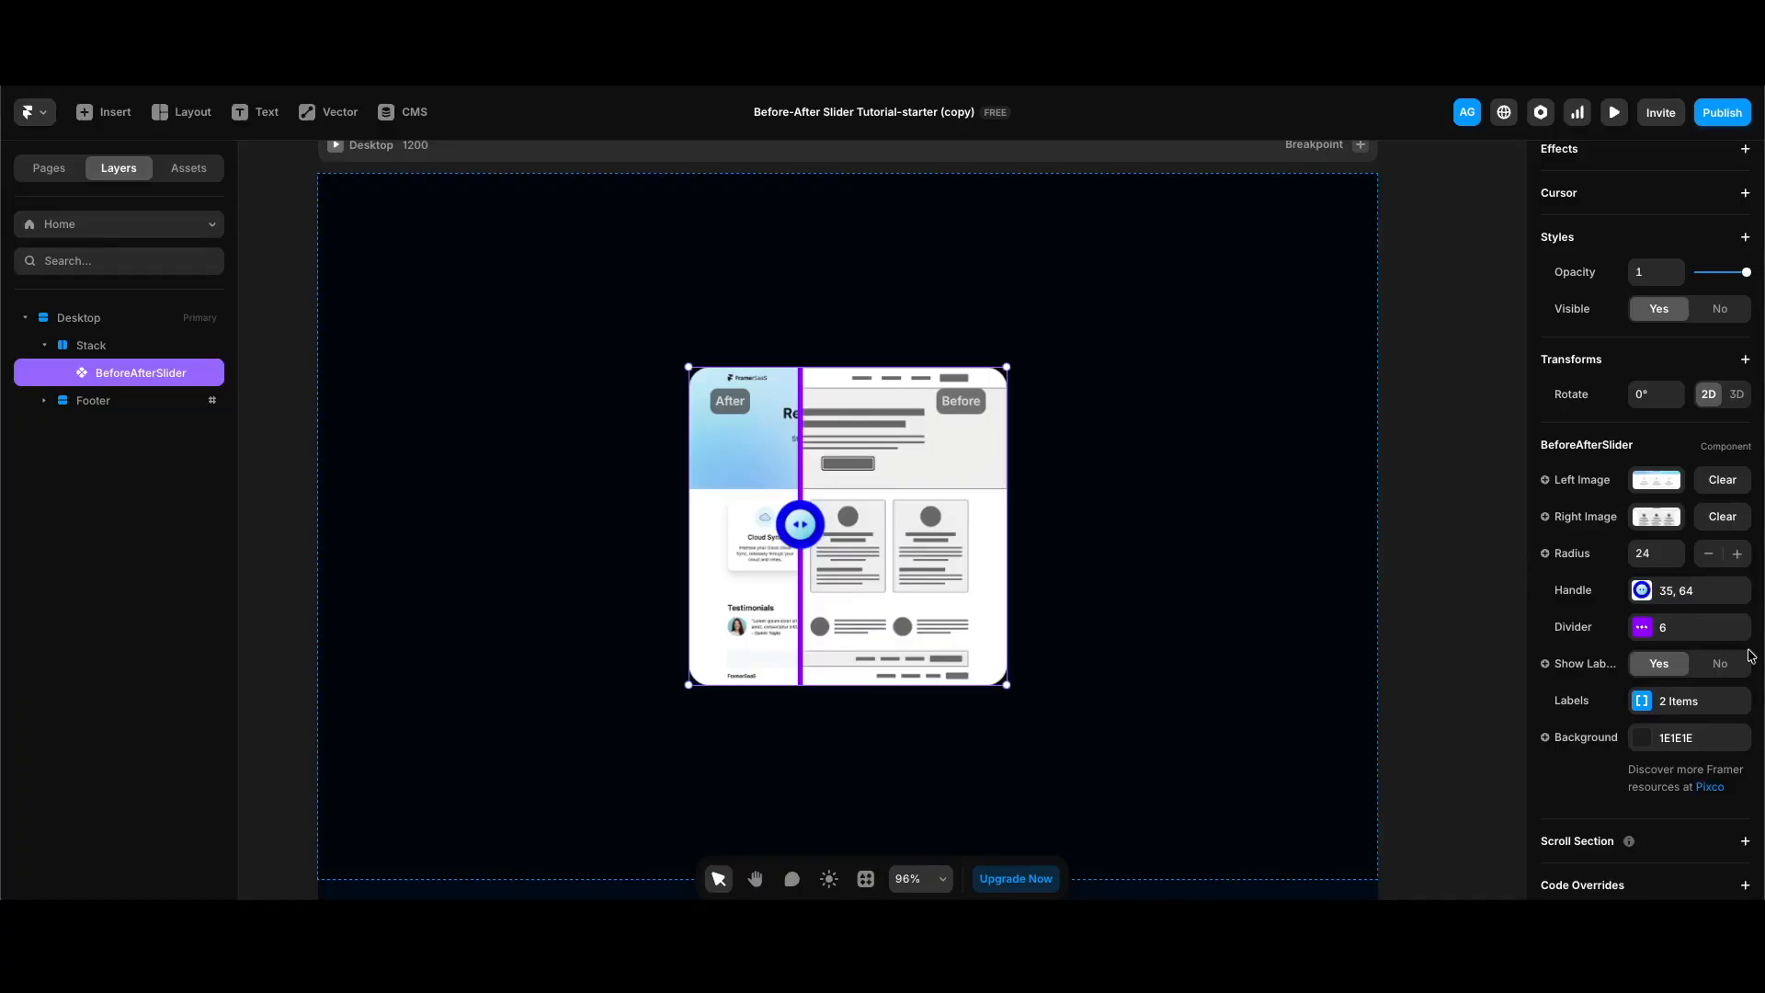
# Set the slider's divider color by sampling the blue of the new handle with the eyedropper
pyautogui.click(1696, 630)
pyautogui.click(1456, 724)
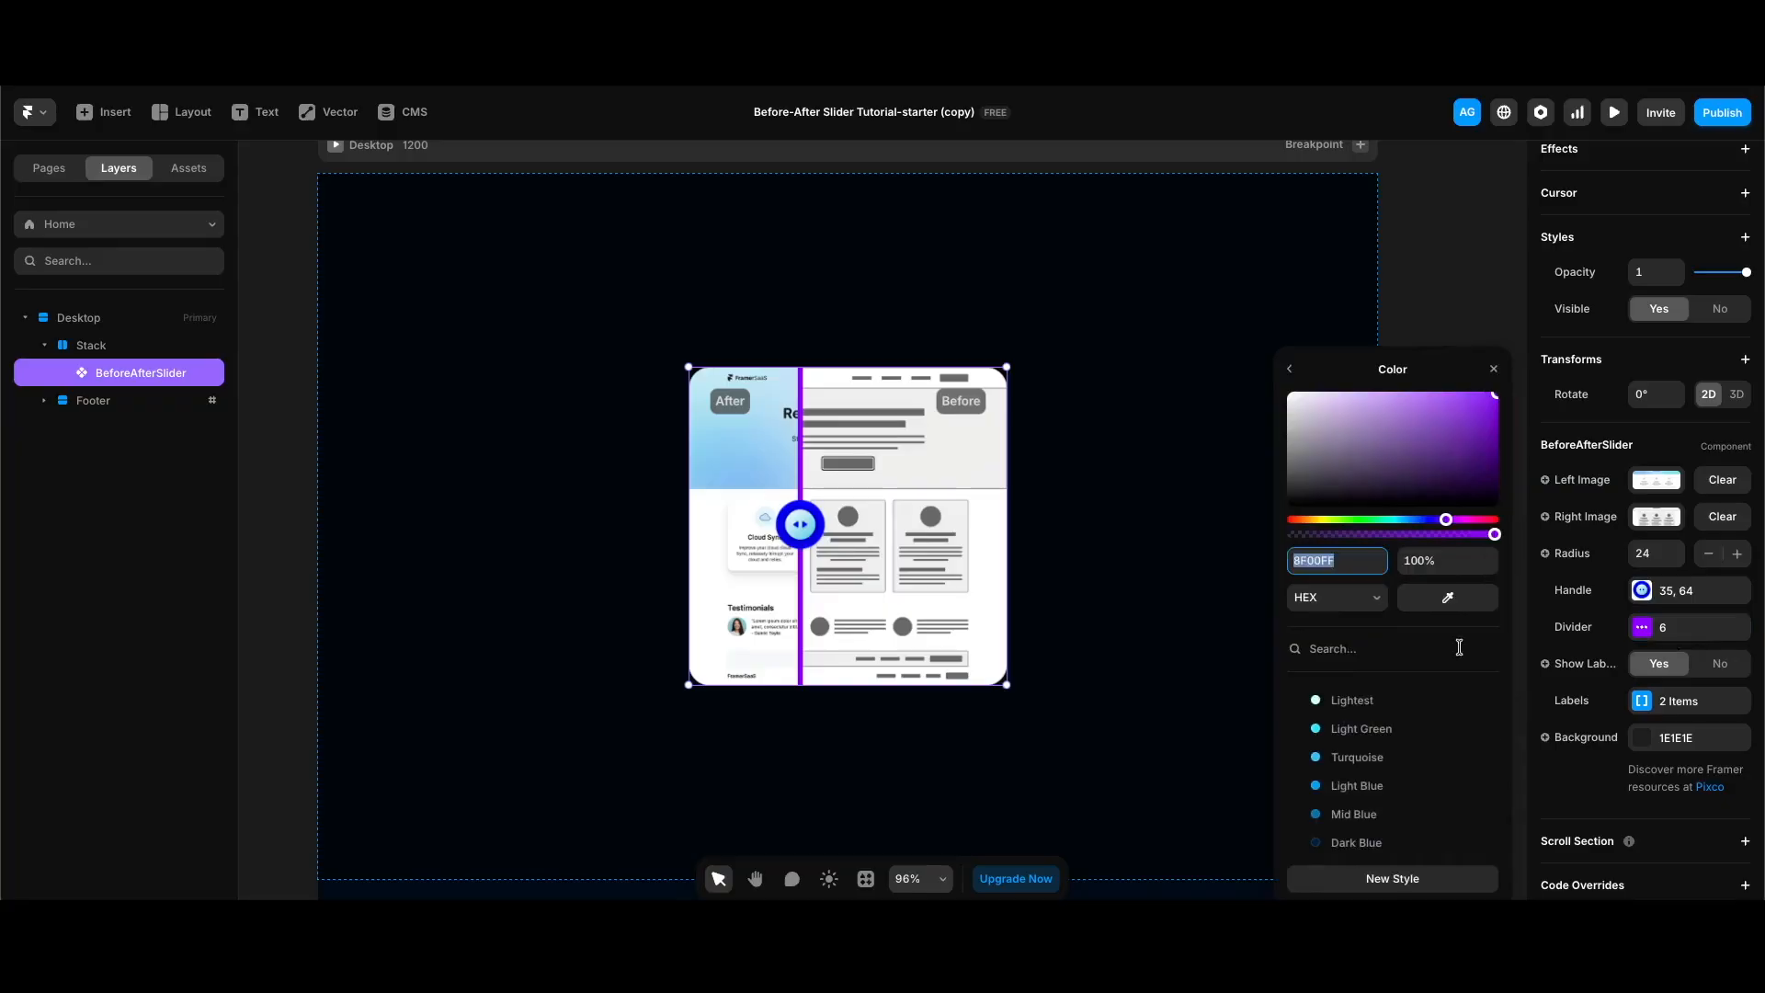
pyautogui.click(1448, 598)
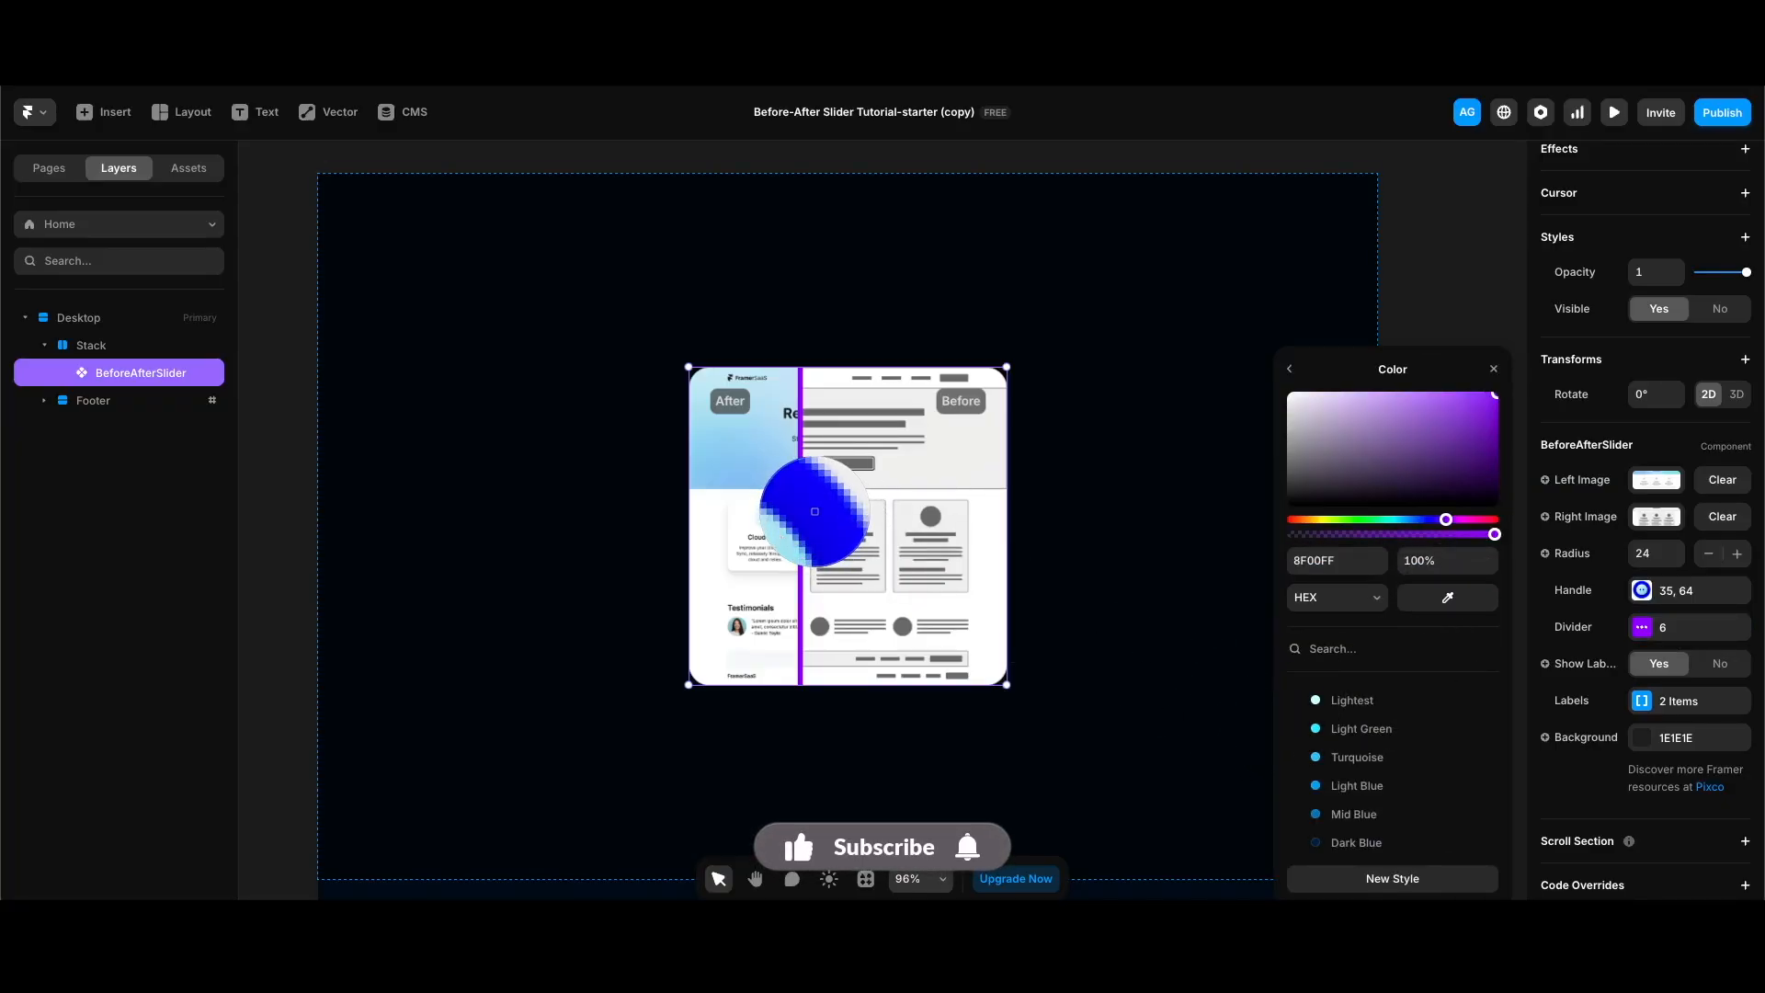
pyautogui.click(815, 512)
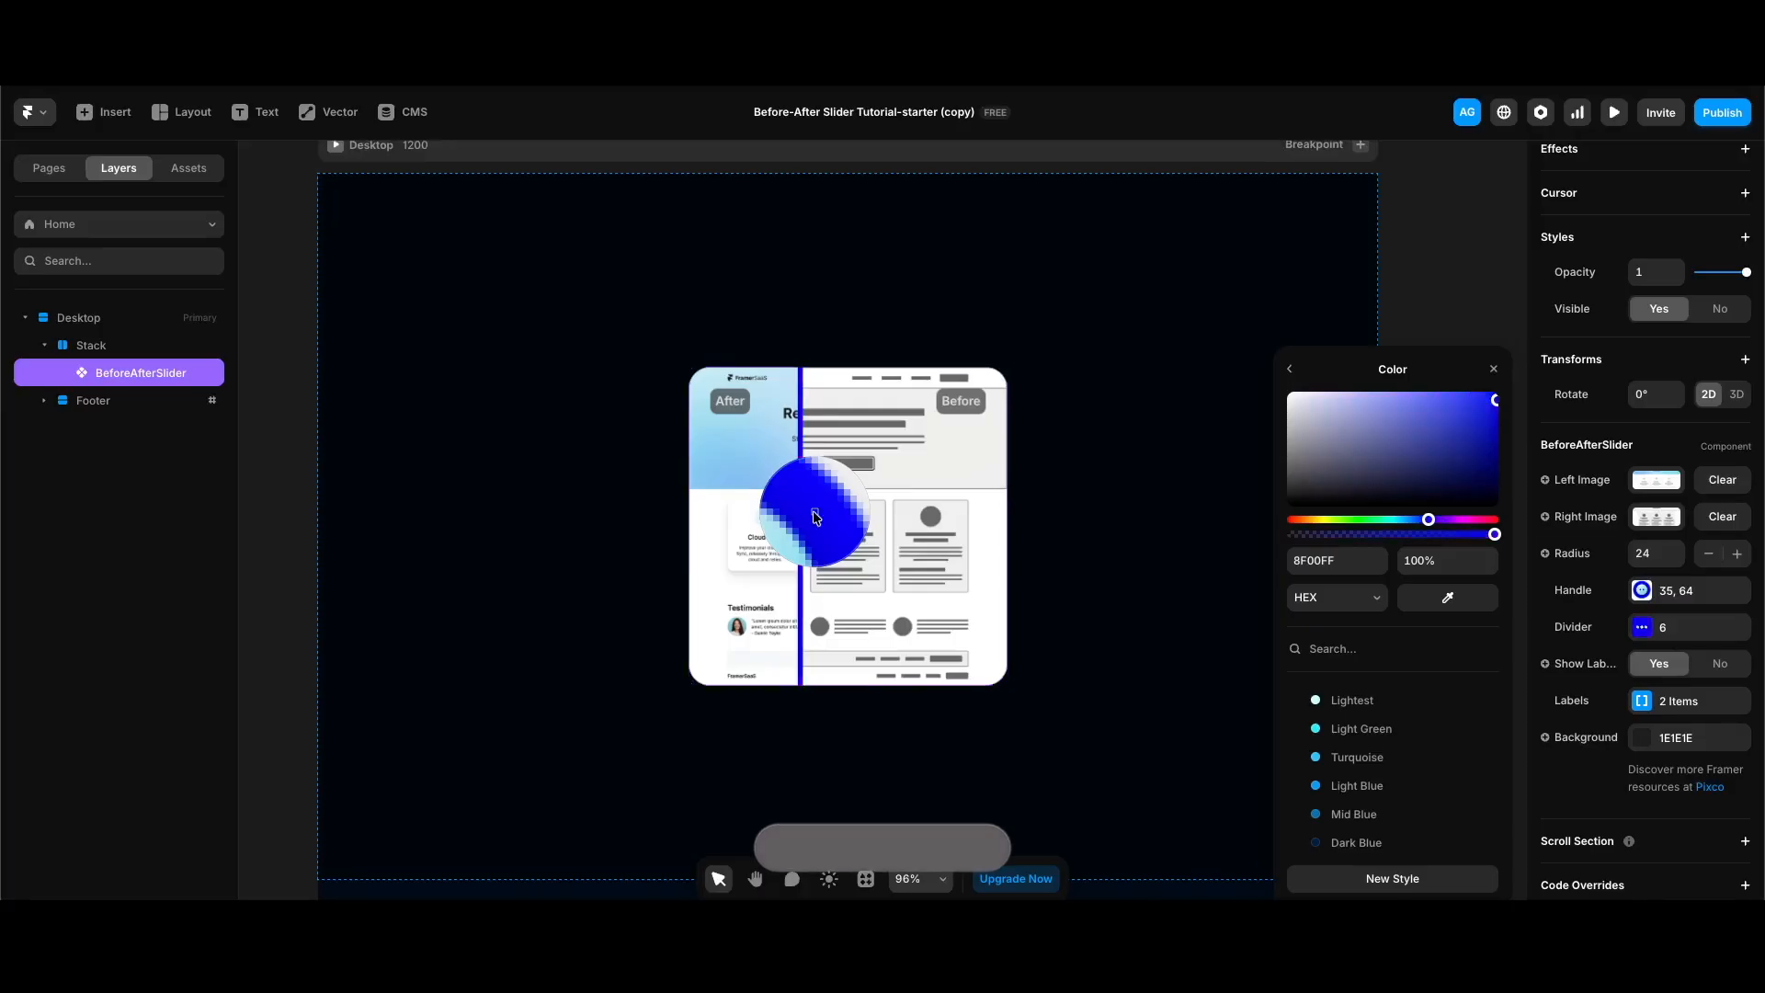
pyautogui.click(1493, 374)
# Preview the page and move the recolored slider handle to test it
pyautogui.press('super+p')
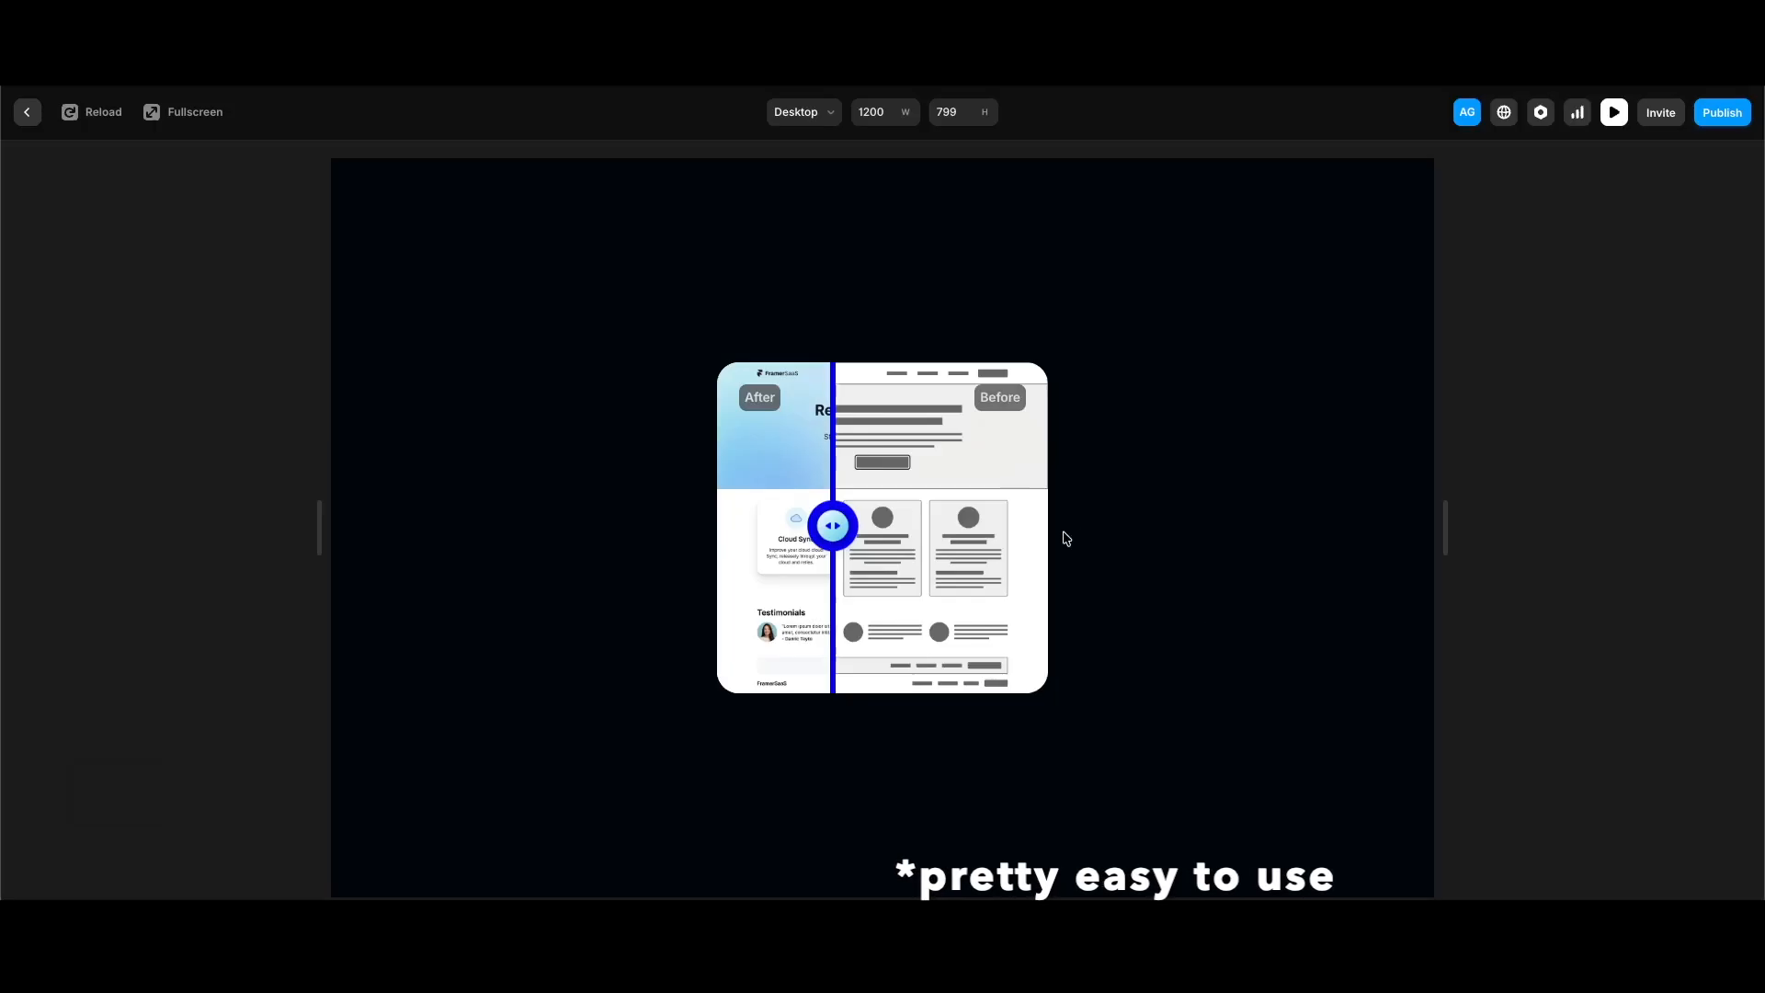
pyautogui.moveTo(833, 525)
pyautogui.mouseDown()
pyautogui.moveTo(809, 525)
pyautogui.moveTo(1065, 529)
pyautogui.moveTo(857, 525)
pyautogui.mouseUp()
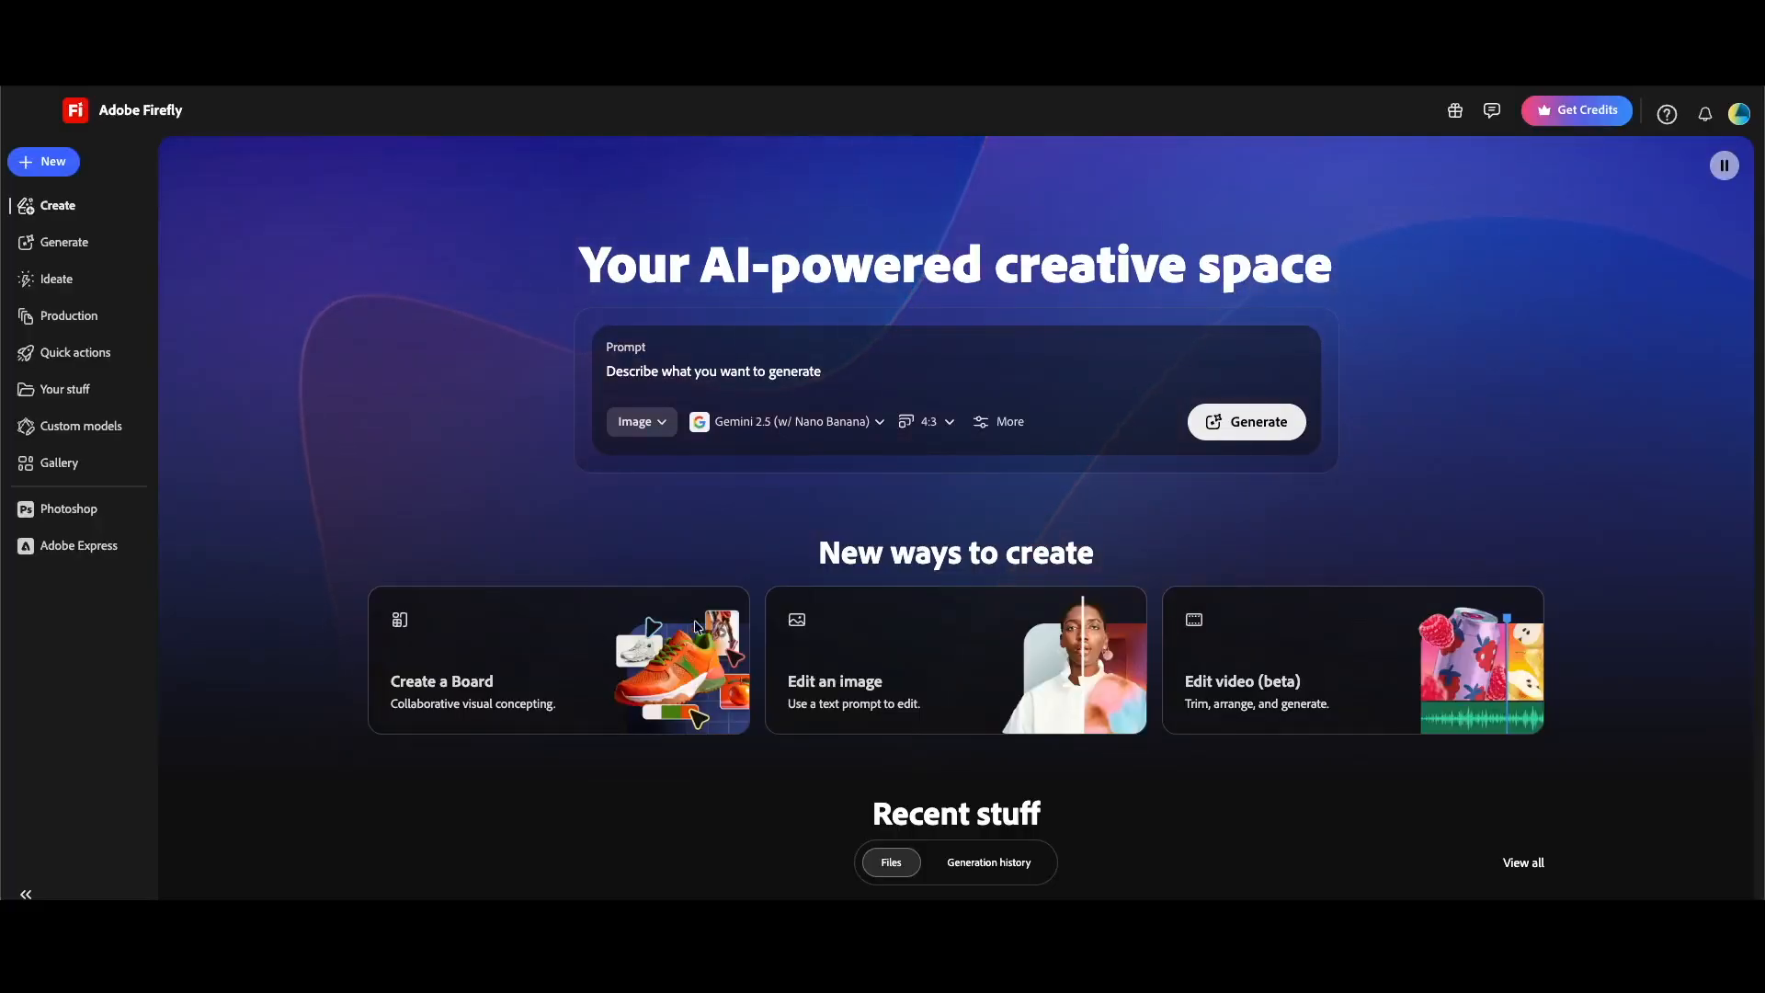
# In Adobe Firefly, set up image generation with the Gemini 3 (w/ Nano Banana Pro) model and Square (1:1) aspect ratio
pyautogui.click(1245, 425)
pyautogui.click(185, 250)
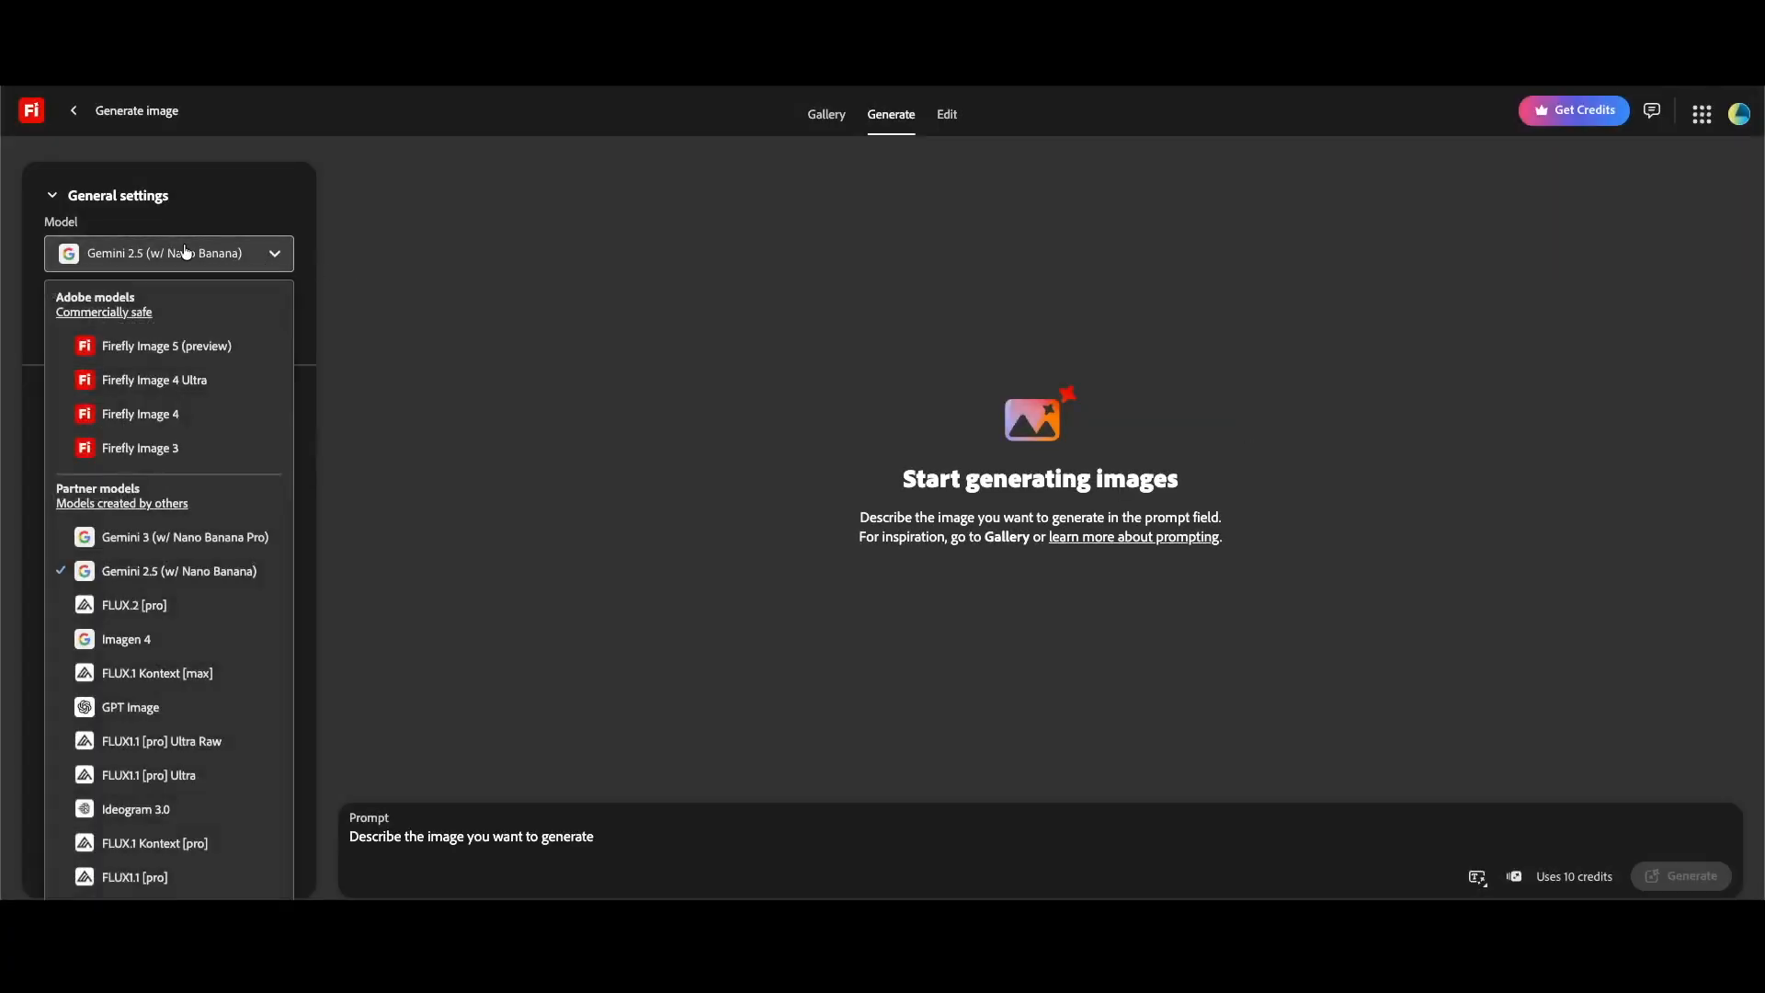
pyautogui.click(187, 531)
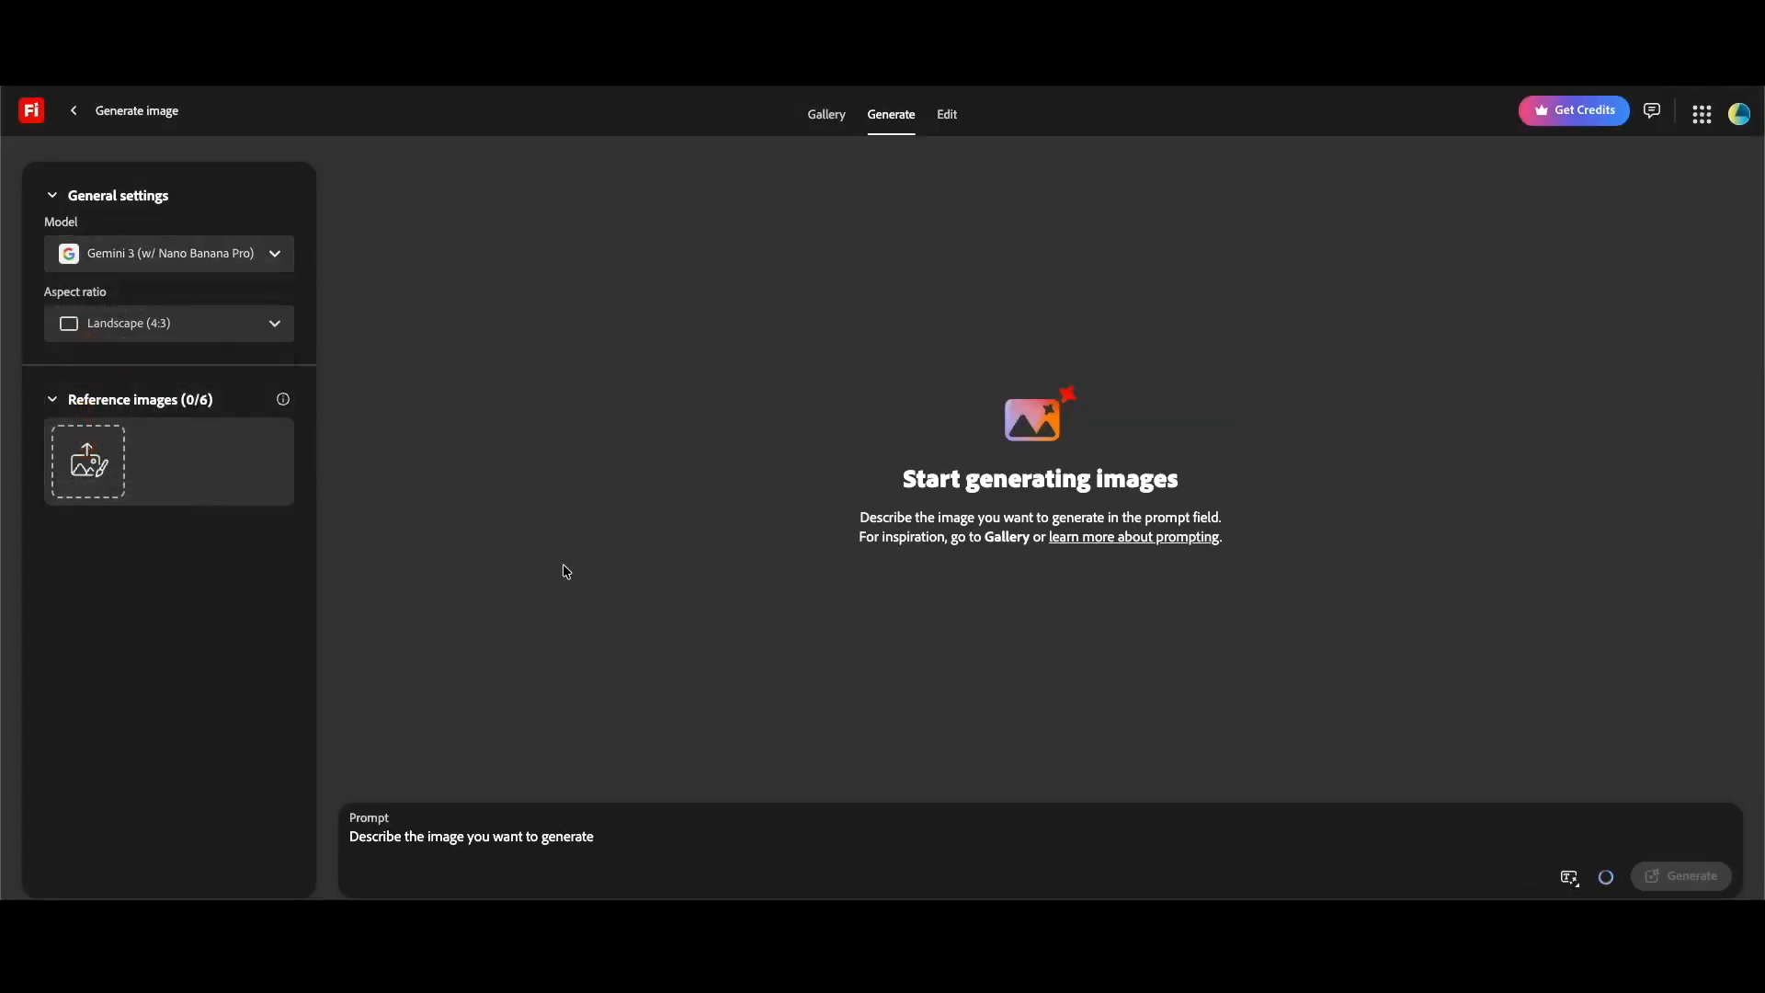
pyautogui.click(266, 328)
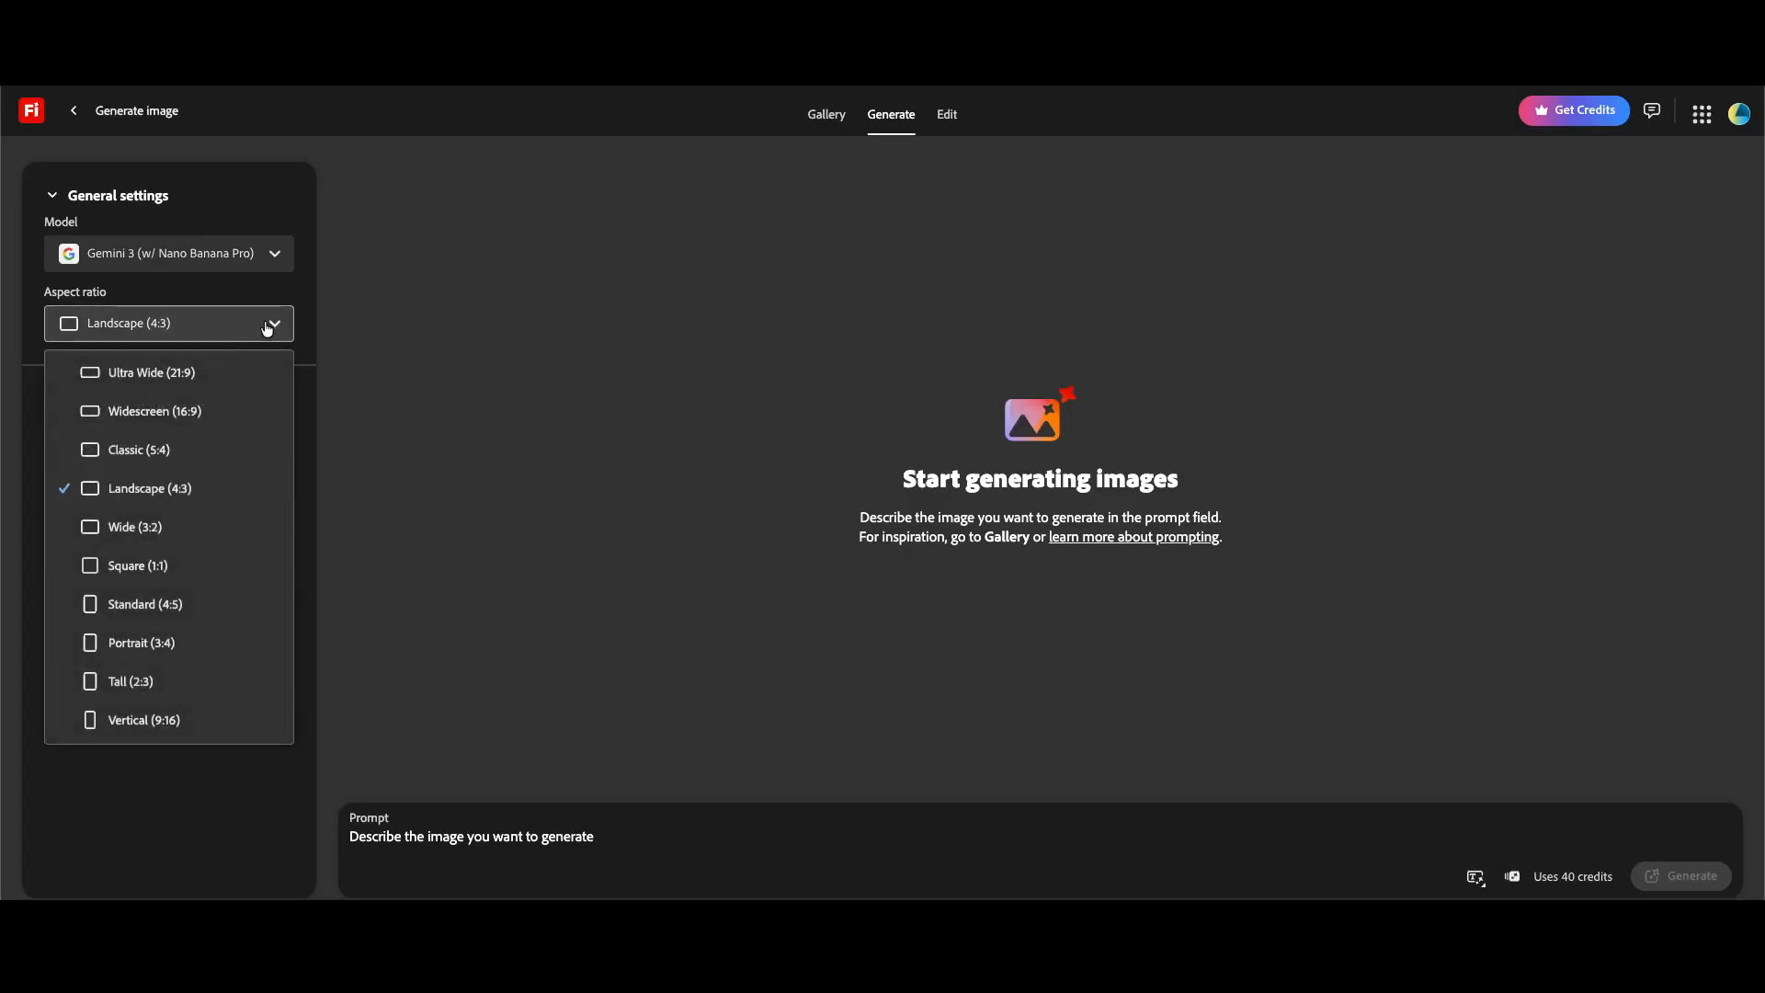
pyautogui.click(191, 553)
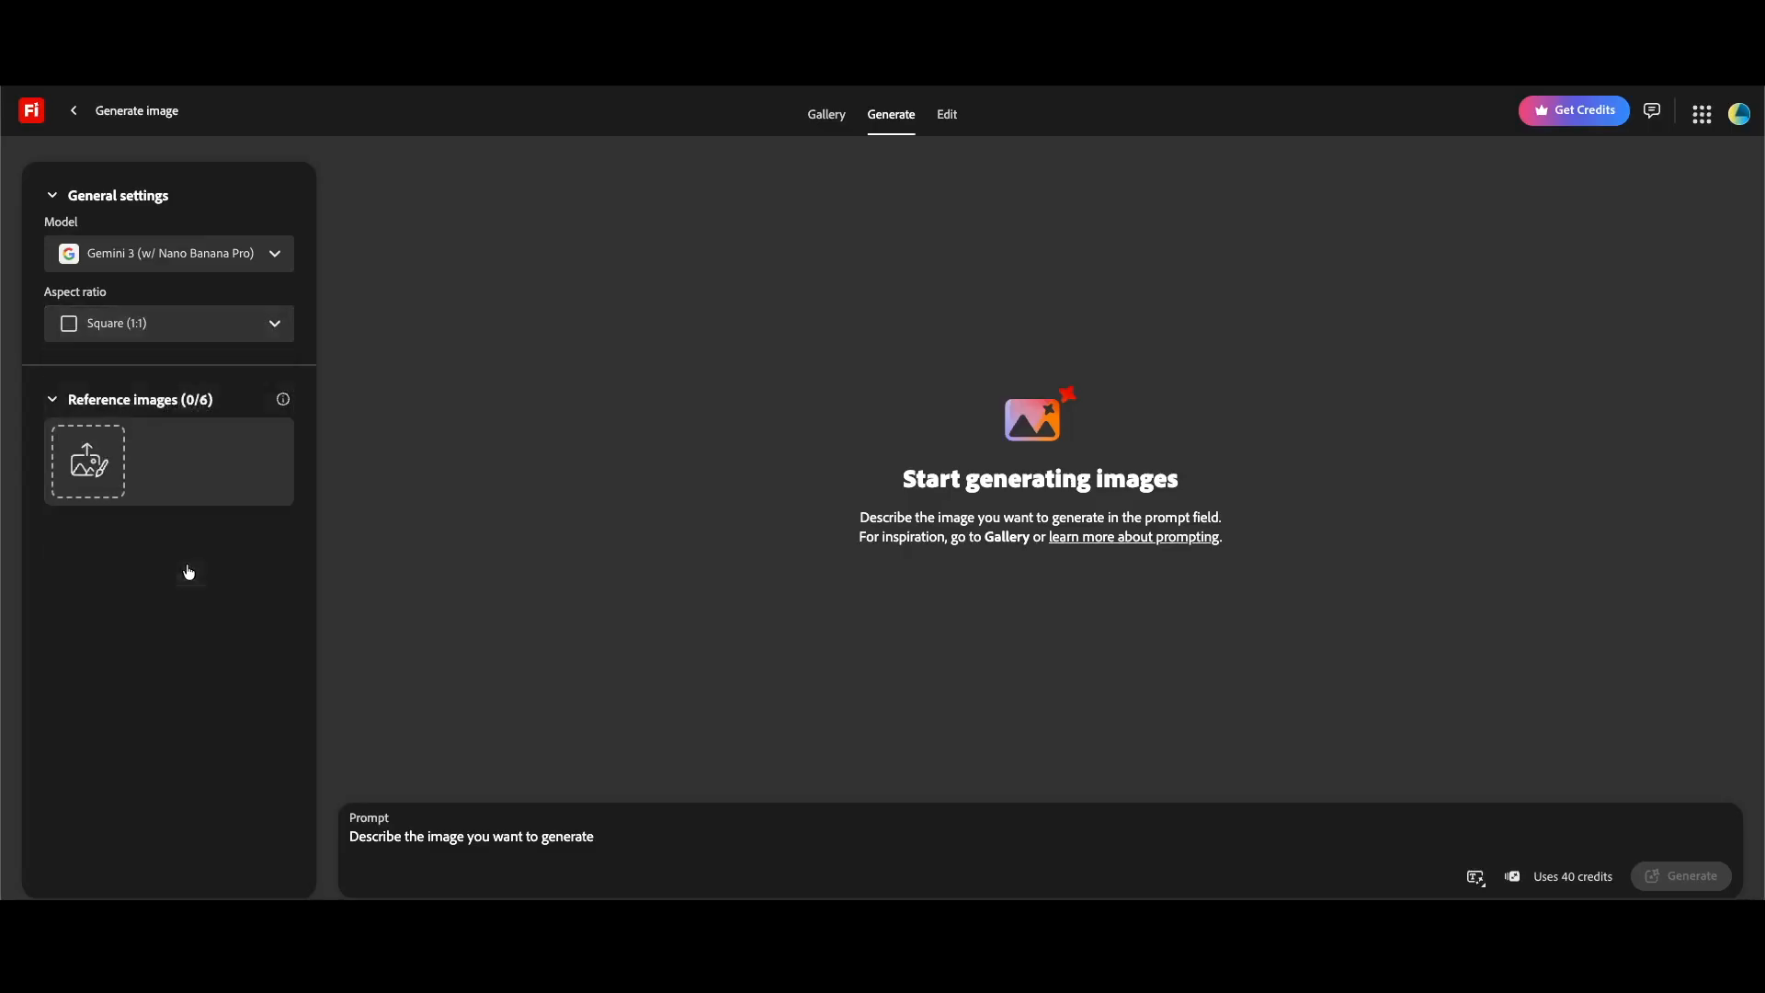
# Generate a grayscale SaaS landing page wireframe from a prompt describing the hero section, three feature cards, testimonials and footer
pyautogui.click(455, 845)
pyautogui.write('The layout includes a large hero section with a headline placeholder, sub-text lines, and a primary CTA button. Below the hero are three feature cards in a grid, each with an icon placeholder and text blocks. Further down is a testimonials section with avatar circles and text lines, followed by a simple footer with navigation links. The entire design is grayscale only, using light gray and dark gray boxes, thin outlines, dotted placeholders, and no colors, no images, no branding. Flat 2D wireframe style, minimal, UX-focused, professional web design wireframe, white background, no shadows, no gradients.')
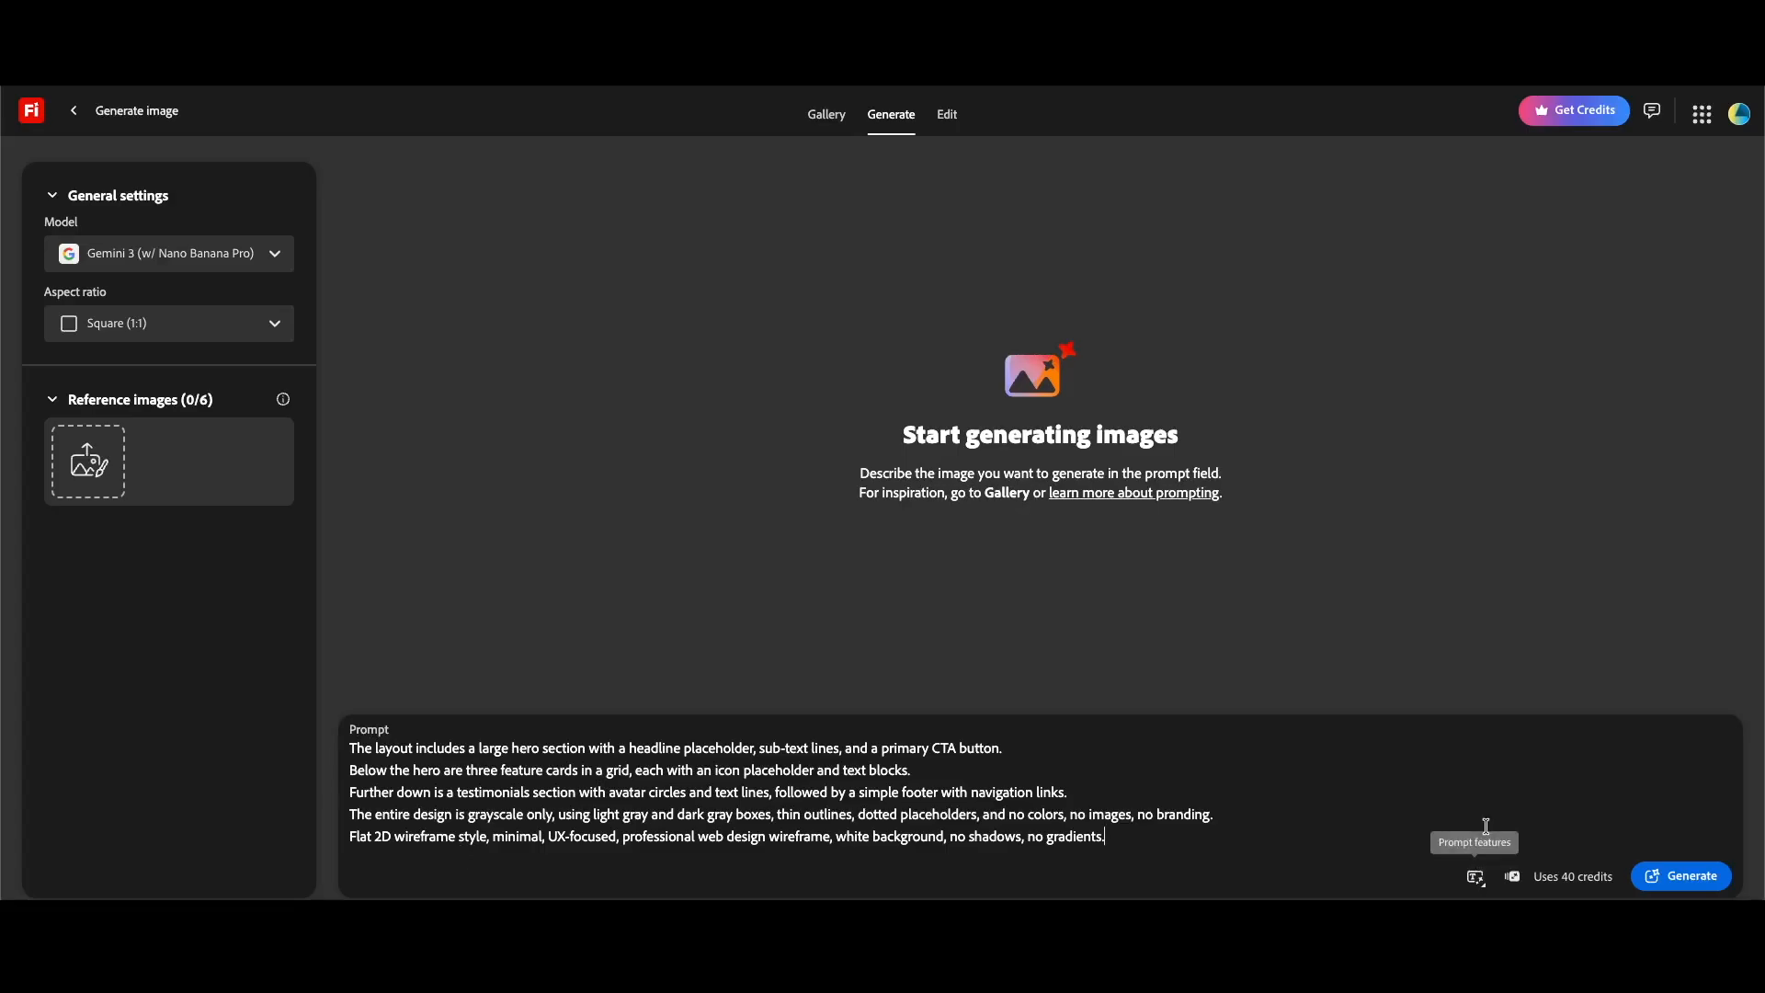
pyautogui.click(1682, 876)
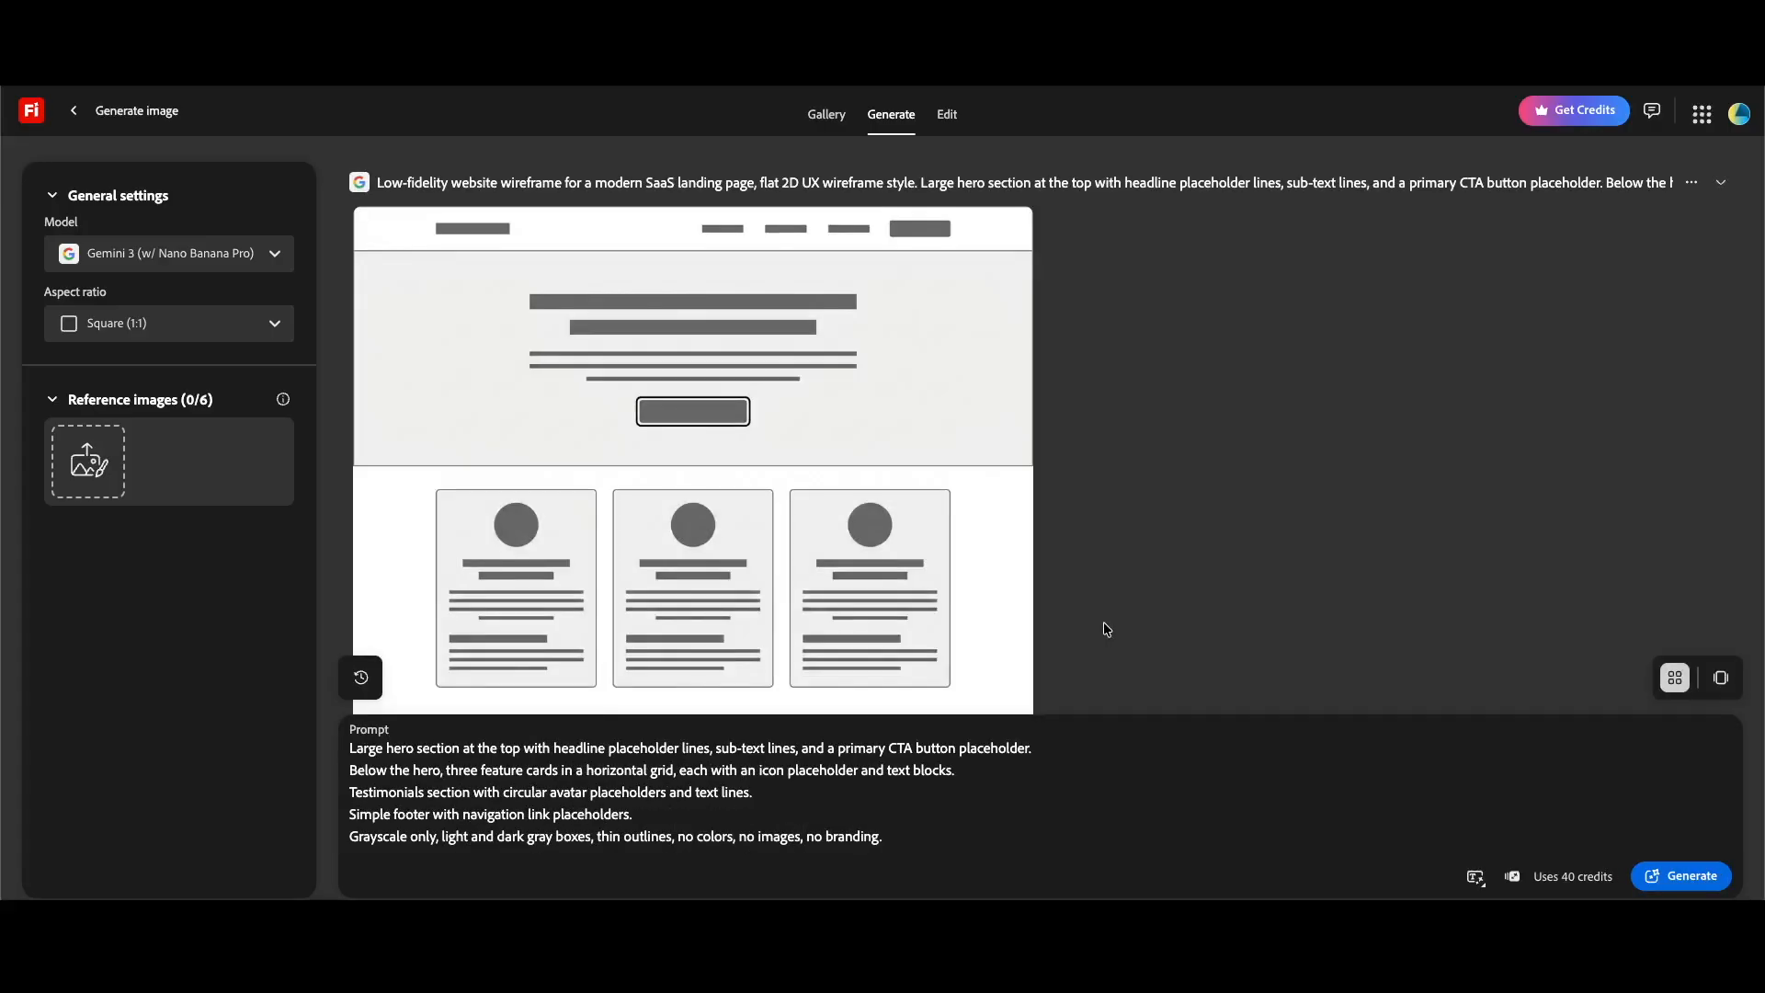
# Generate a high-fidelity SaaS landing page design from a new blue-and-turquoise style prompt, using the wireframe as reference image
pyautogui.click(405, 230)
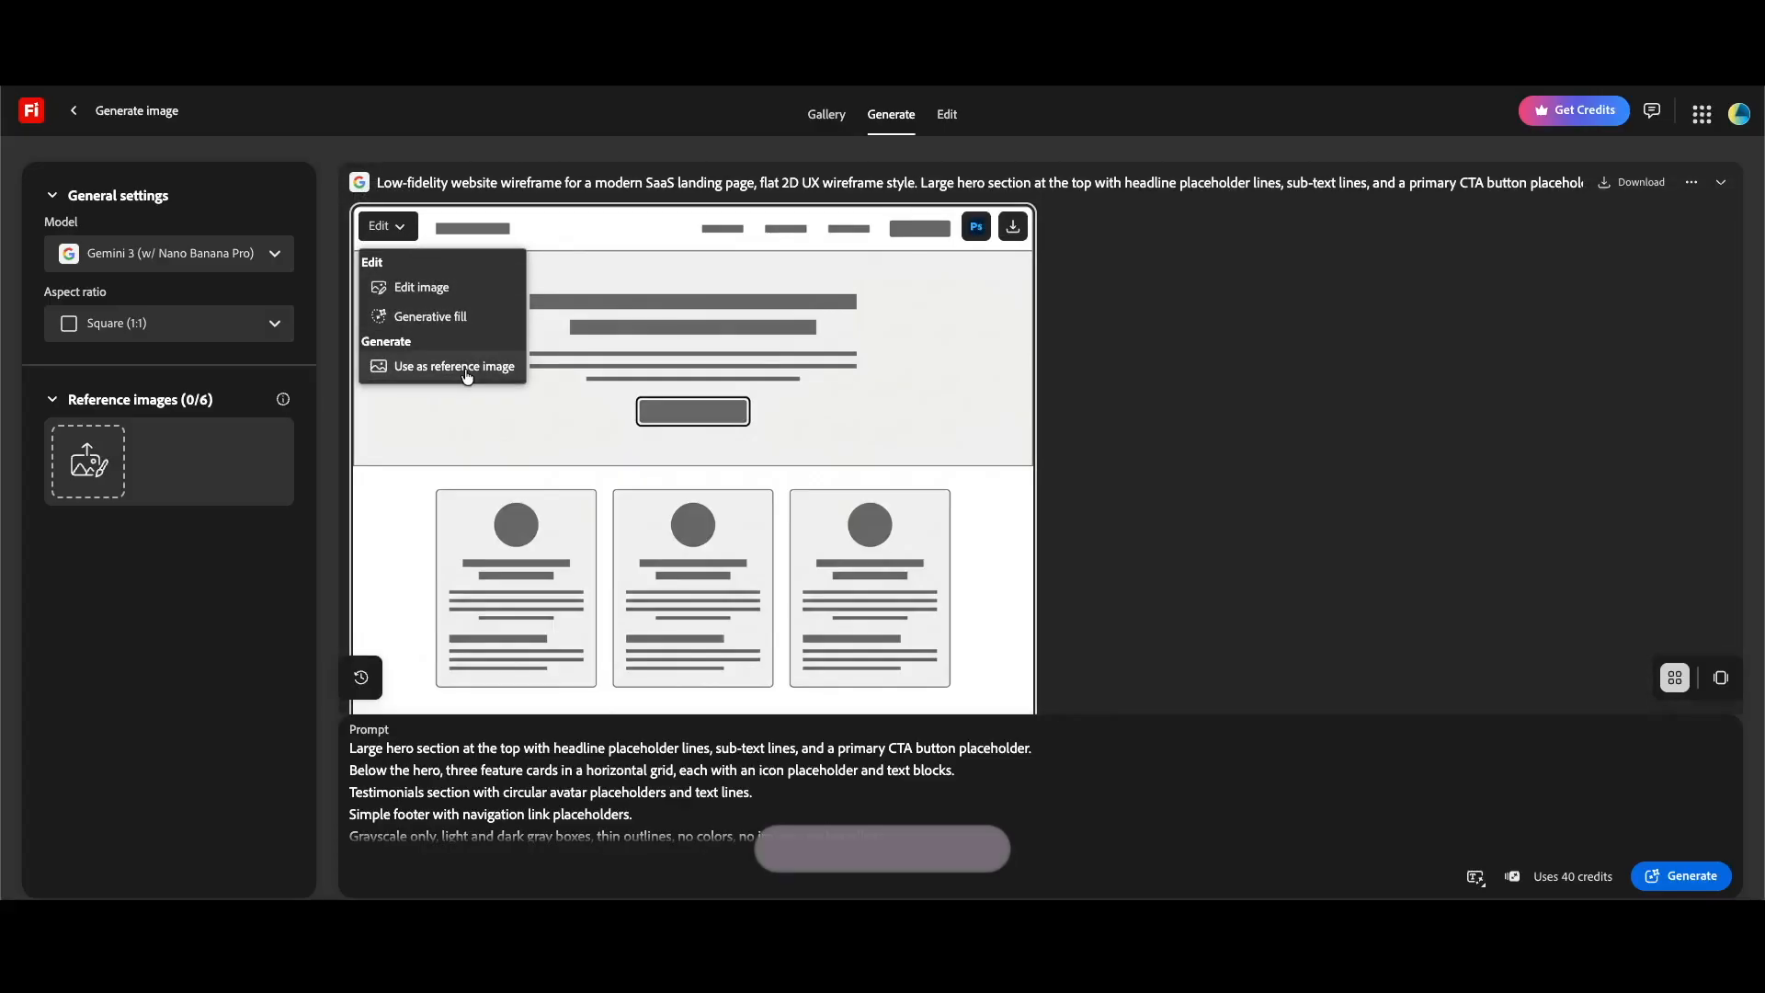
pyautogui.click(454, 365)
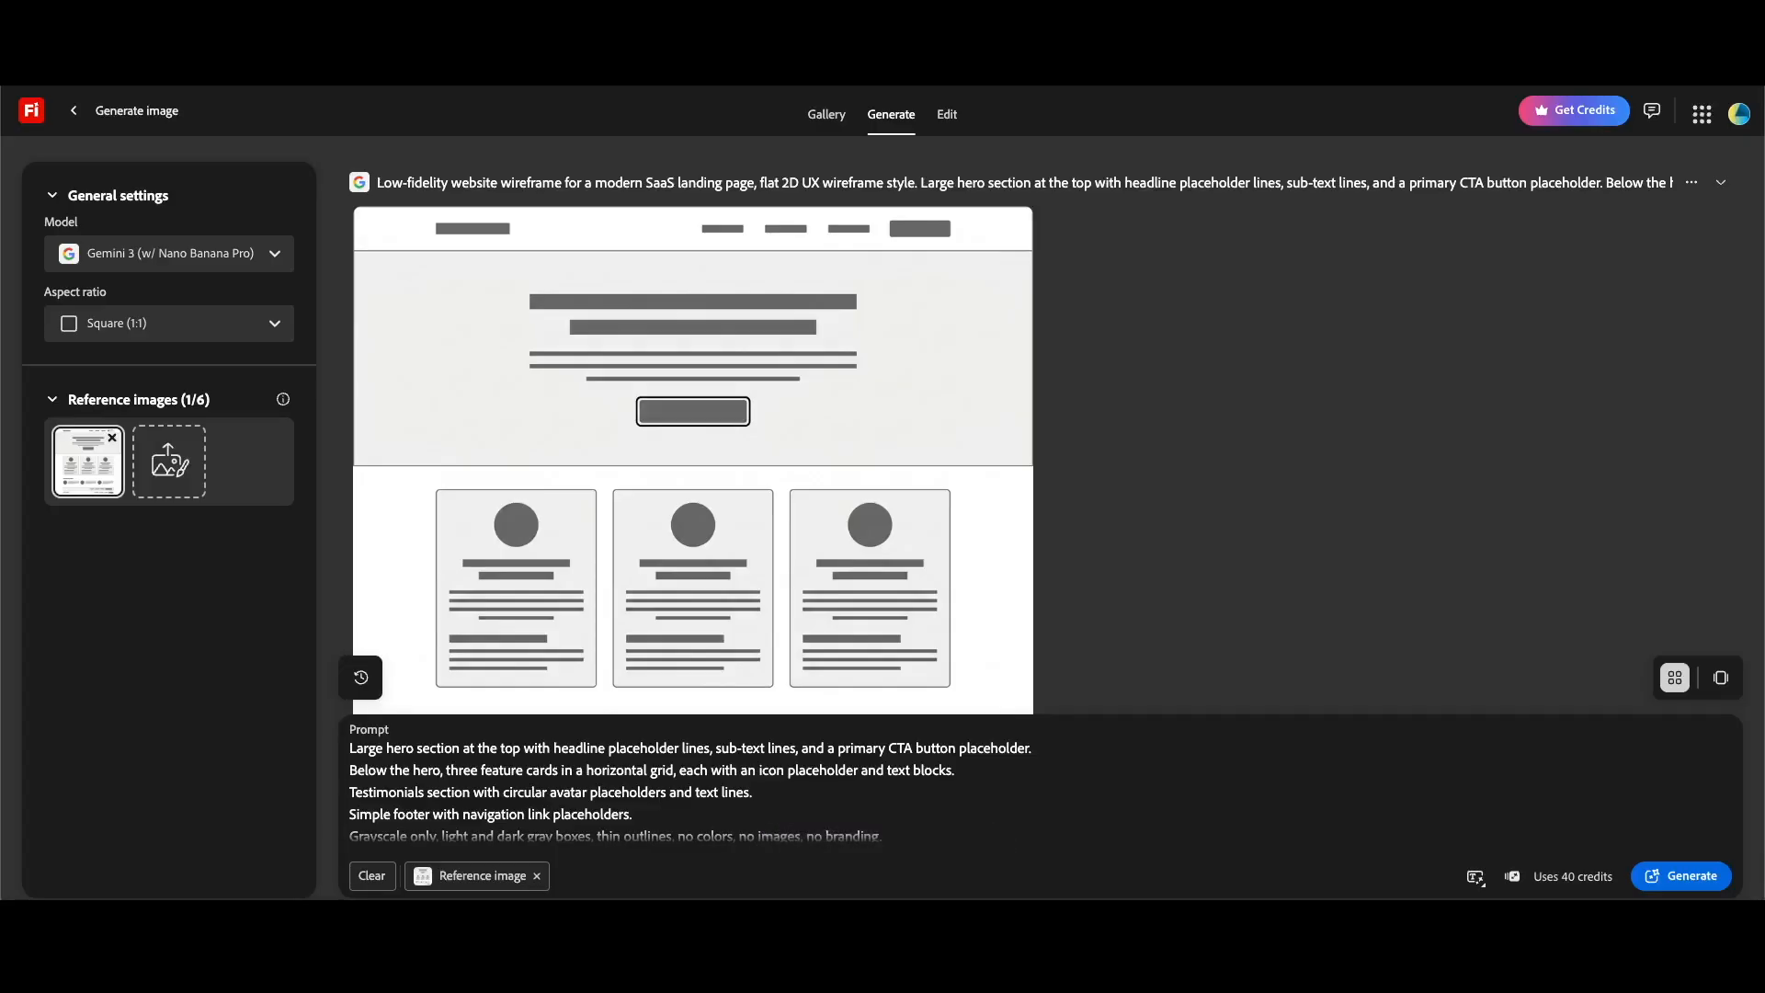
pyautogui.press('super+a')
pyautogui.press('BackSpace')
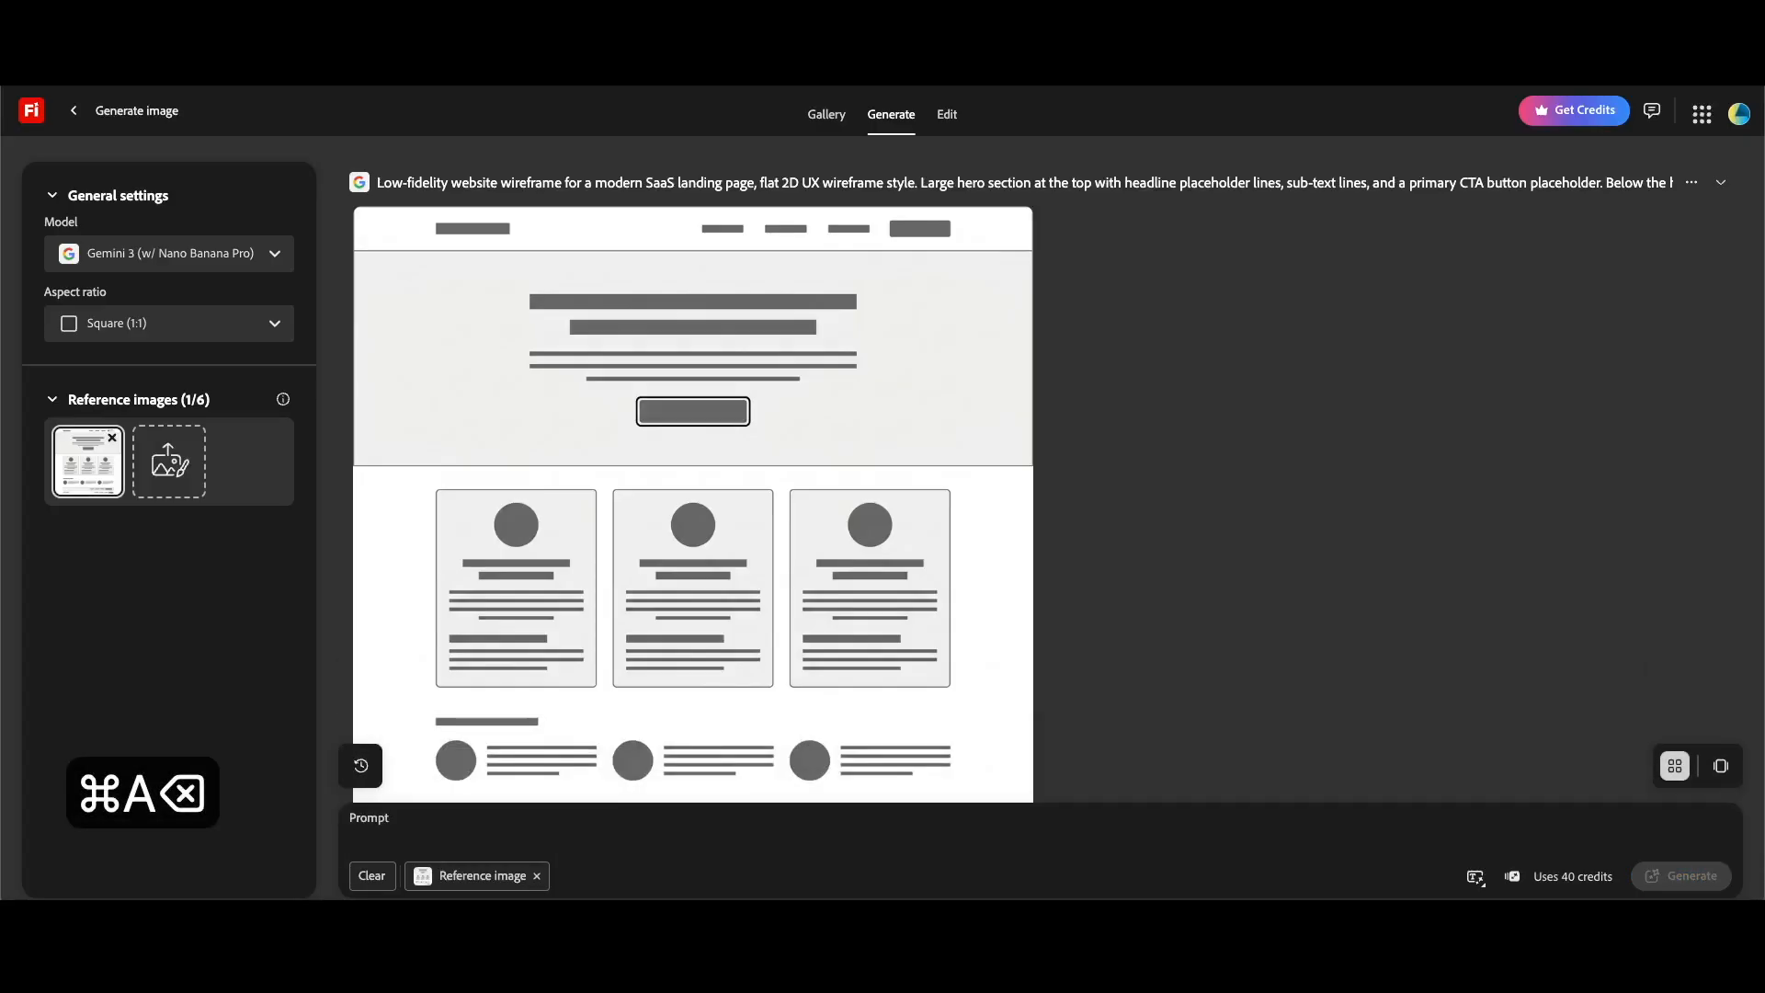
pyautogui.press('super+v')
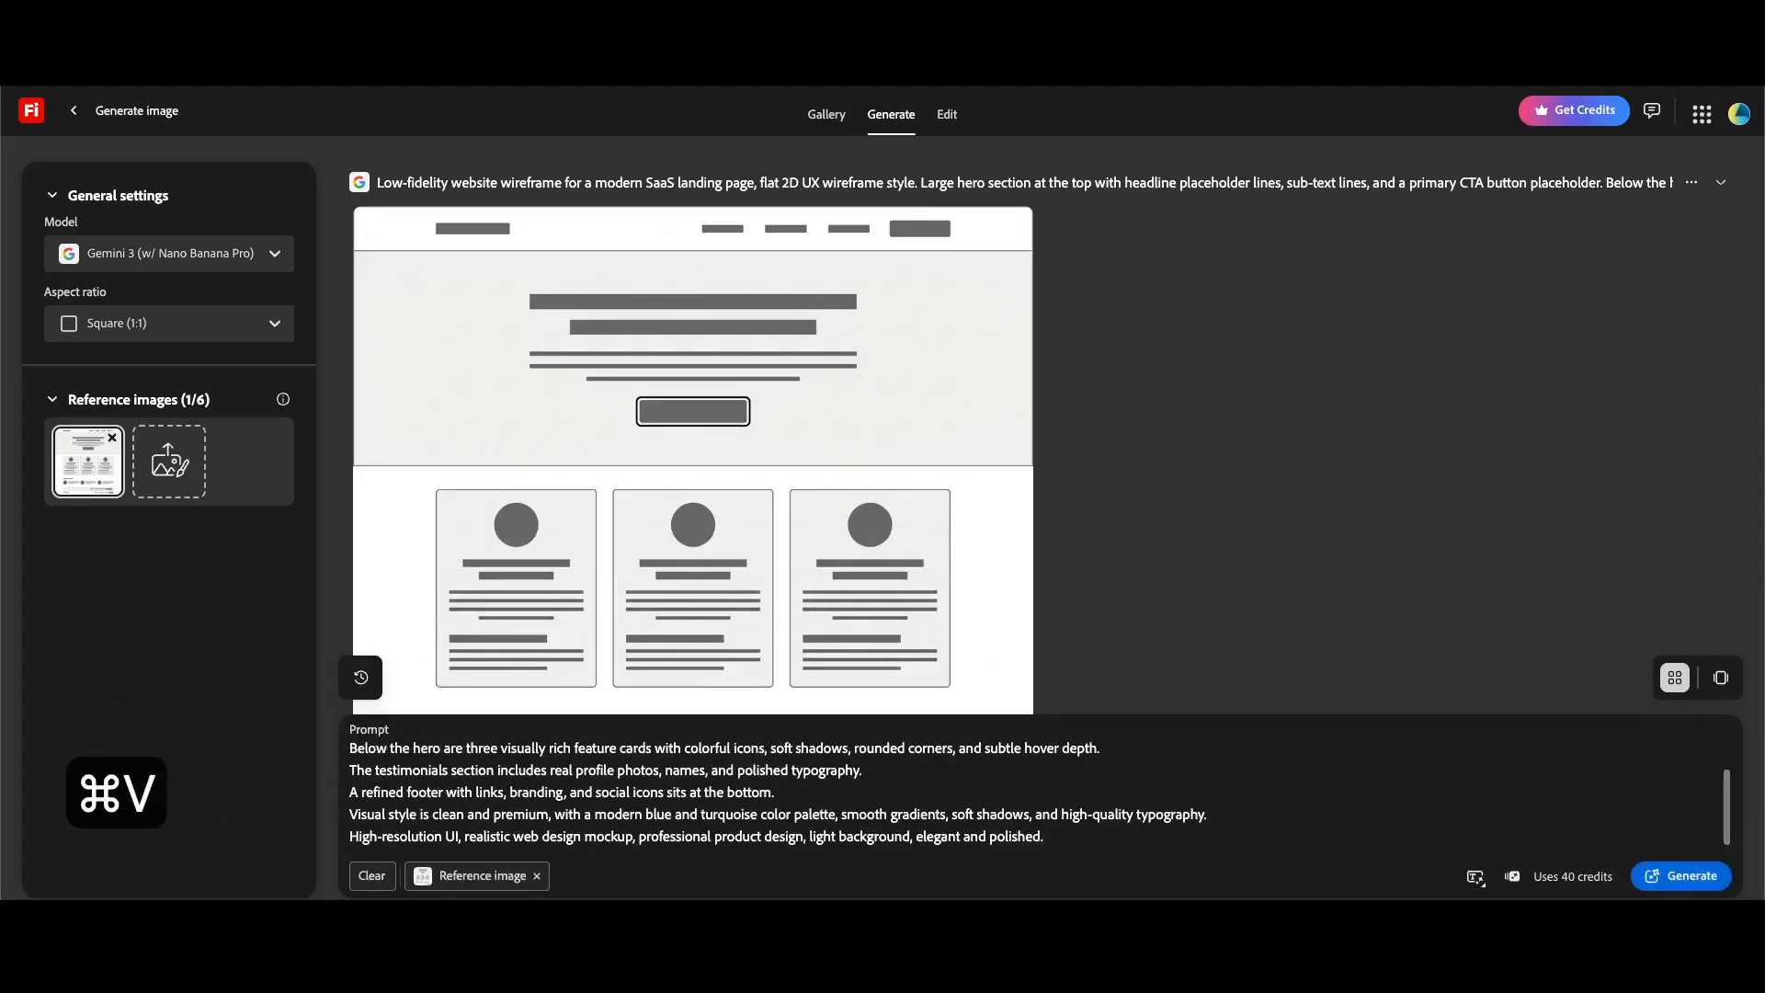
pyautogui.scroll(2, 944, 842)
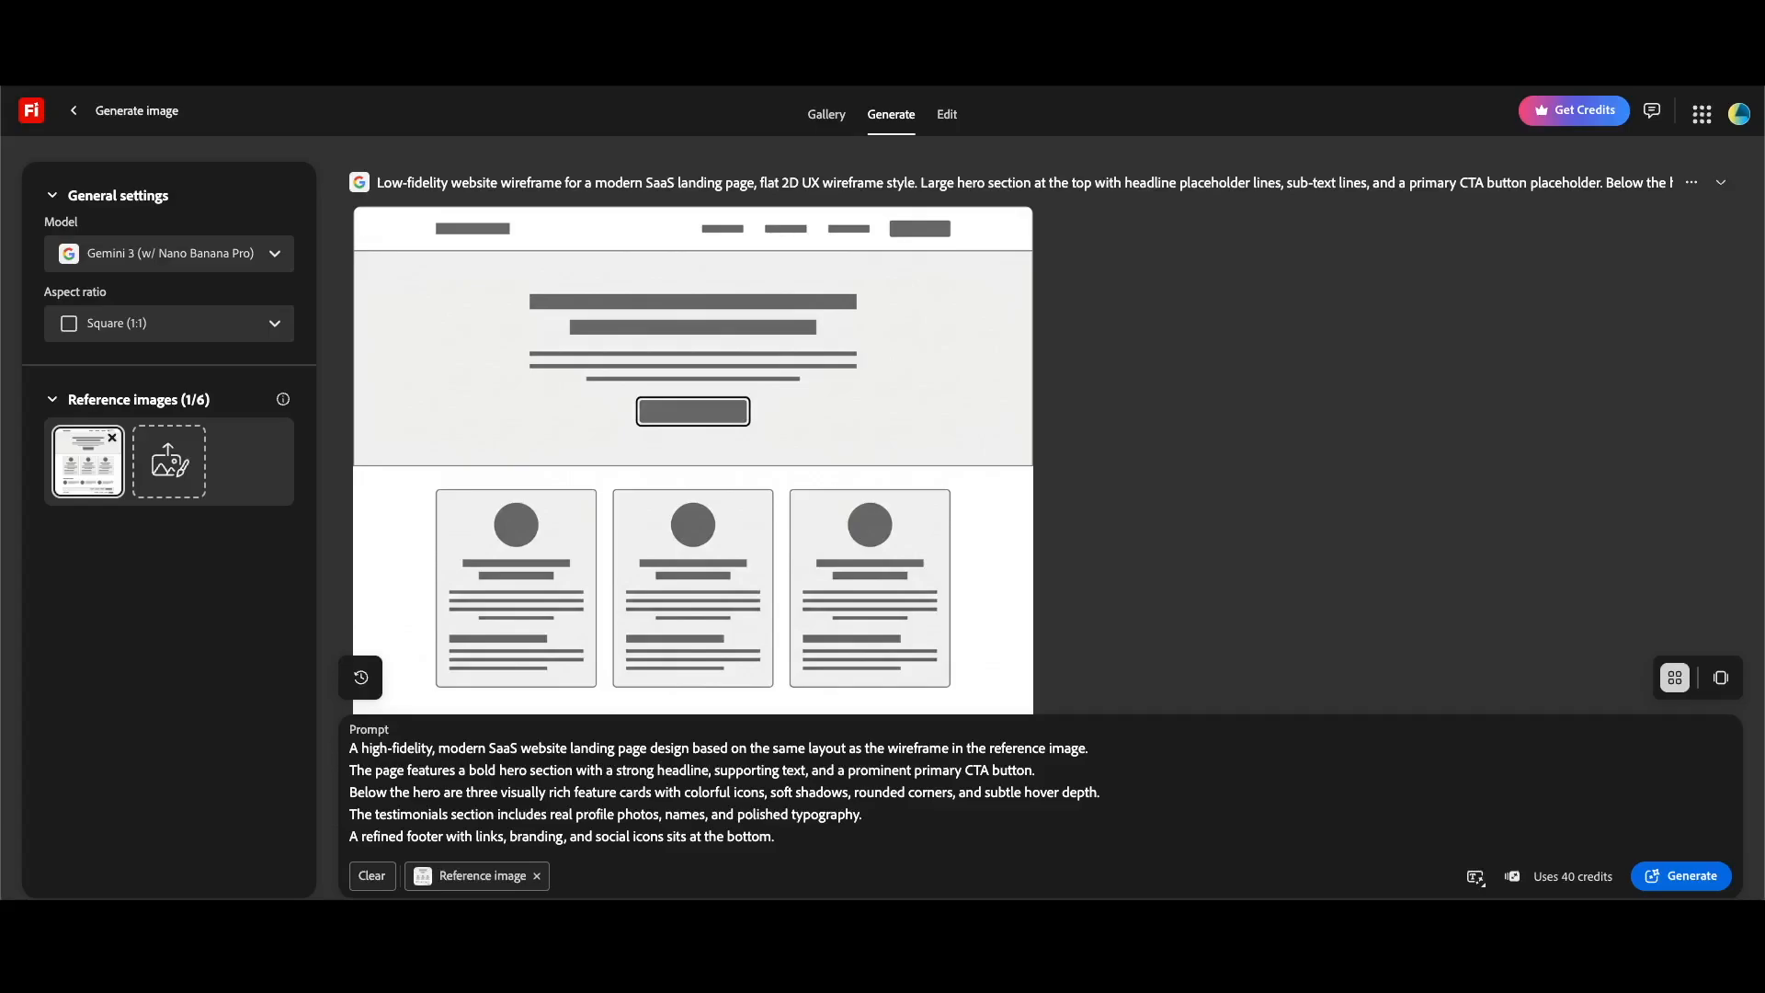
pyautogui.click(1703, 884)
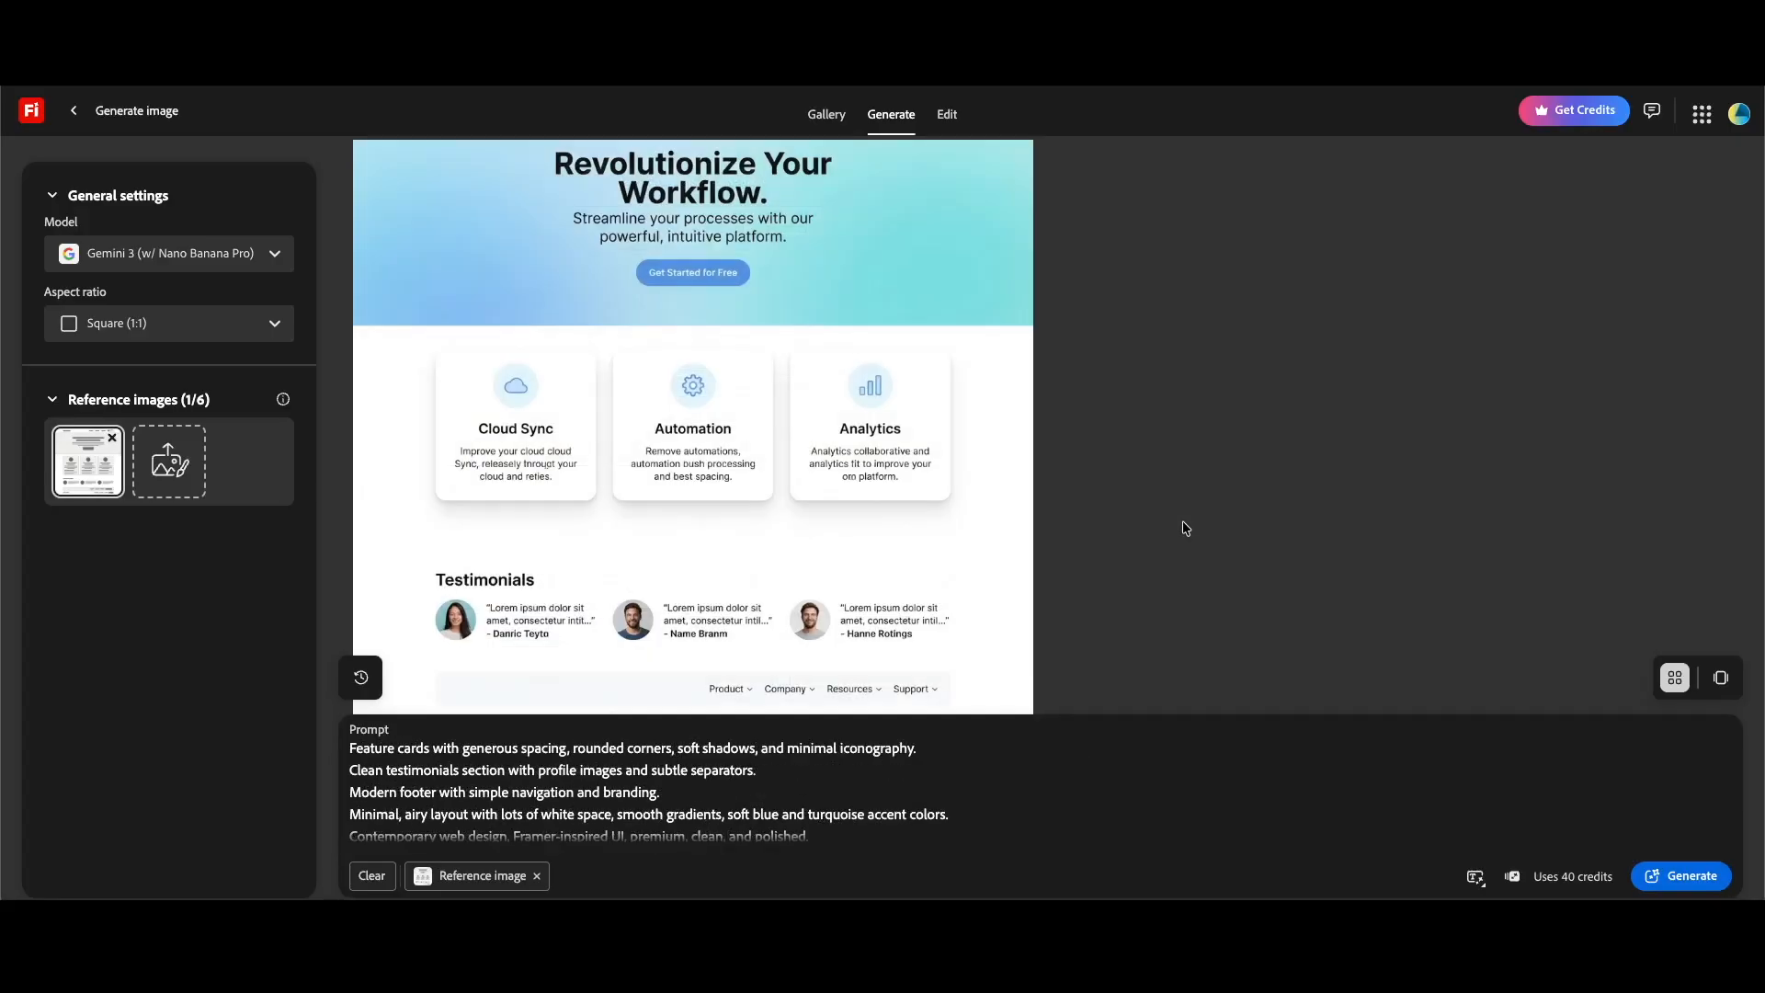
pyautogui.scroll(1, 1186, 528)
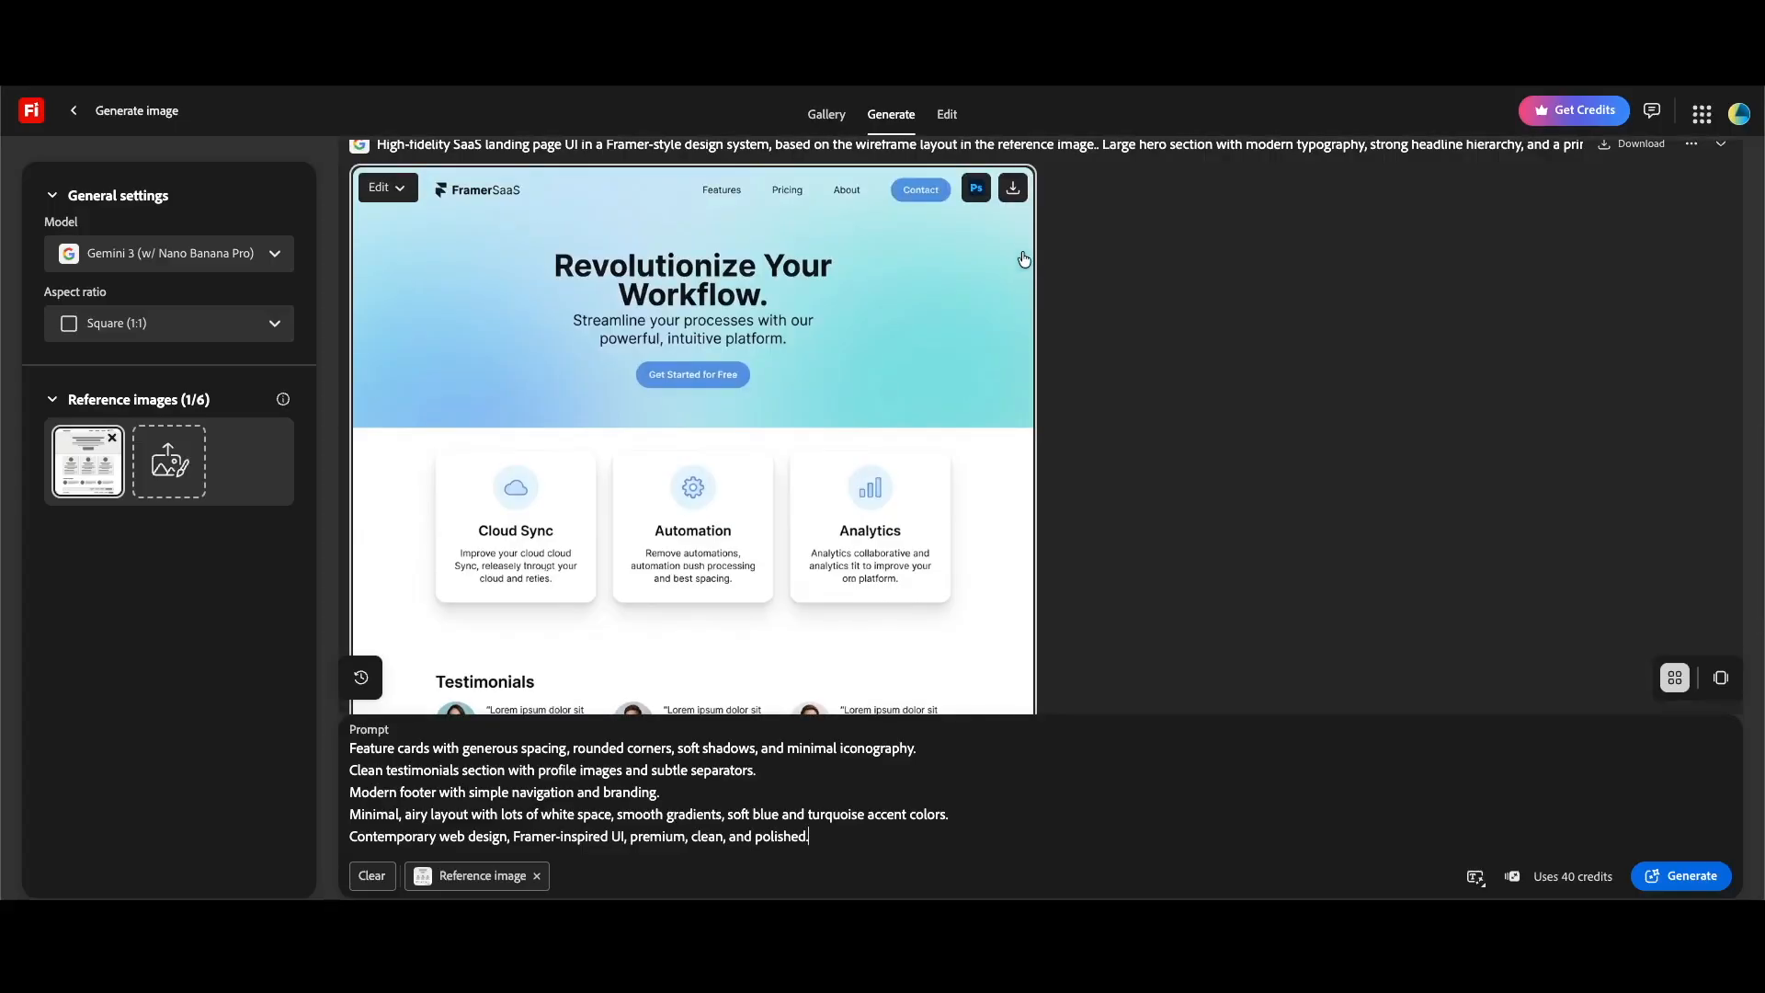